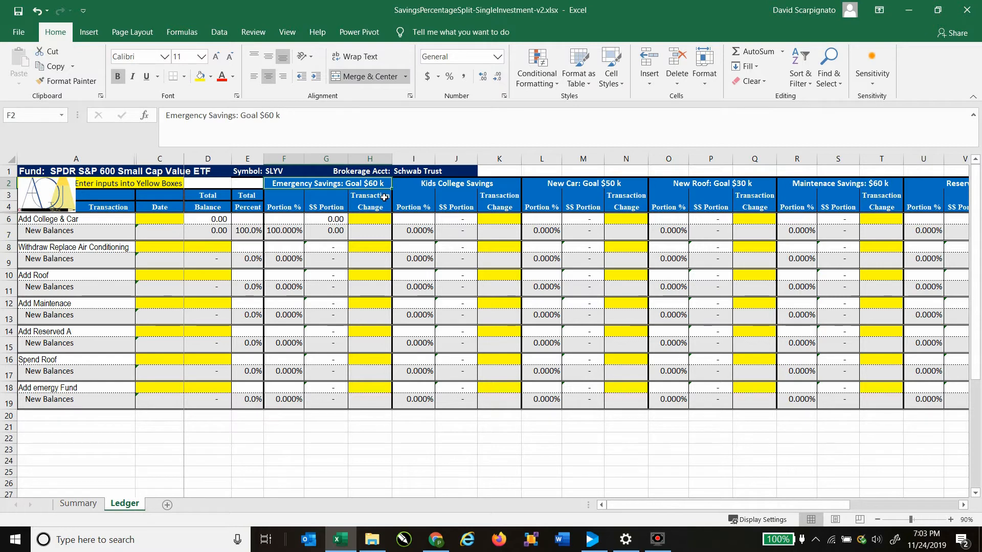
# Step: Clear the first savings category heading in cell F2 and re-enter it as "Emergency Savings: Goal $60 k"
pyautogui.press('Delete')
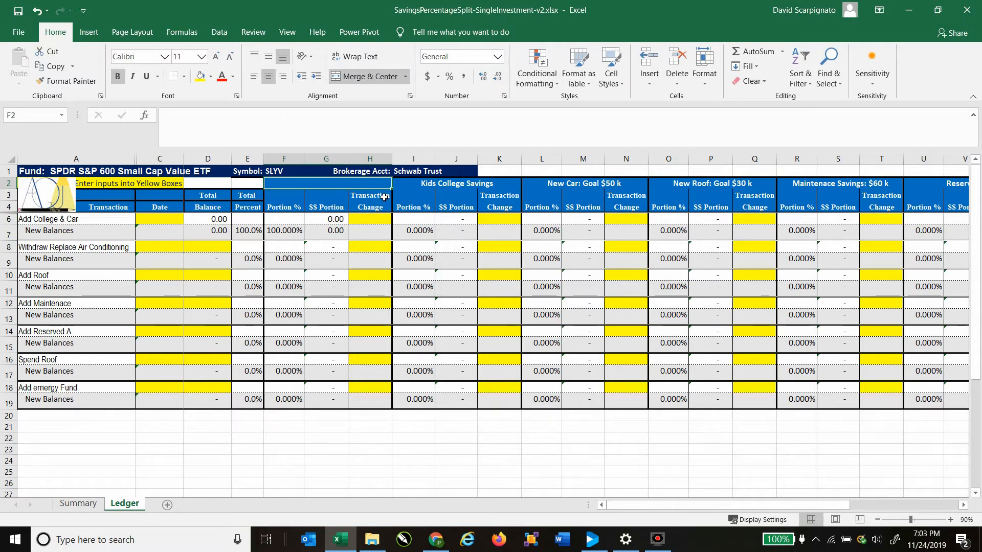
pyautogui.click(346, 186)
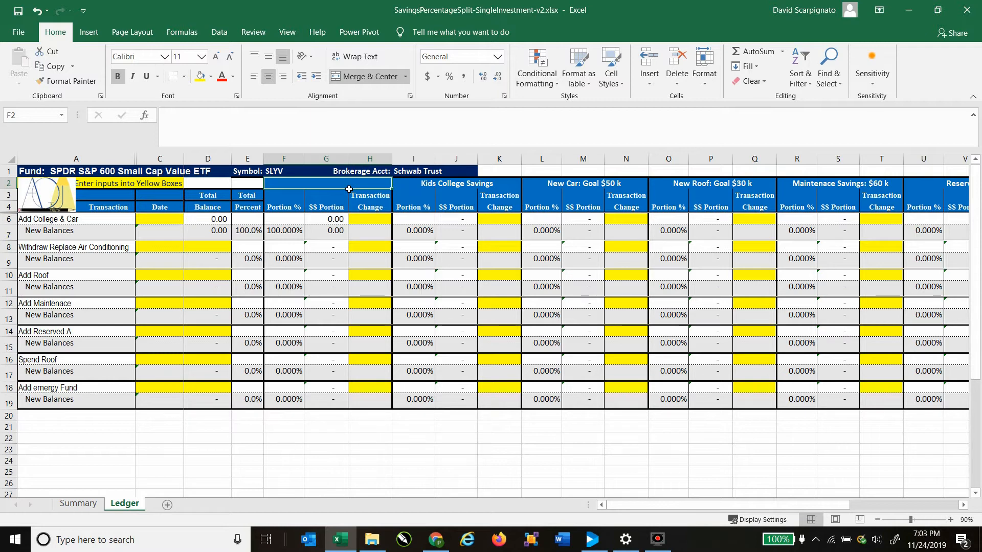
pyautogui.write('Em')
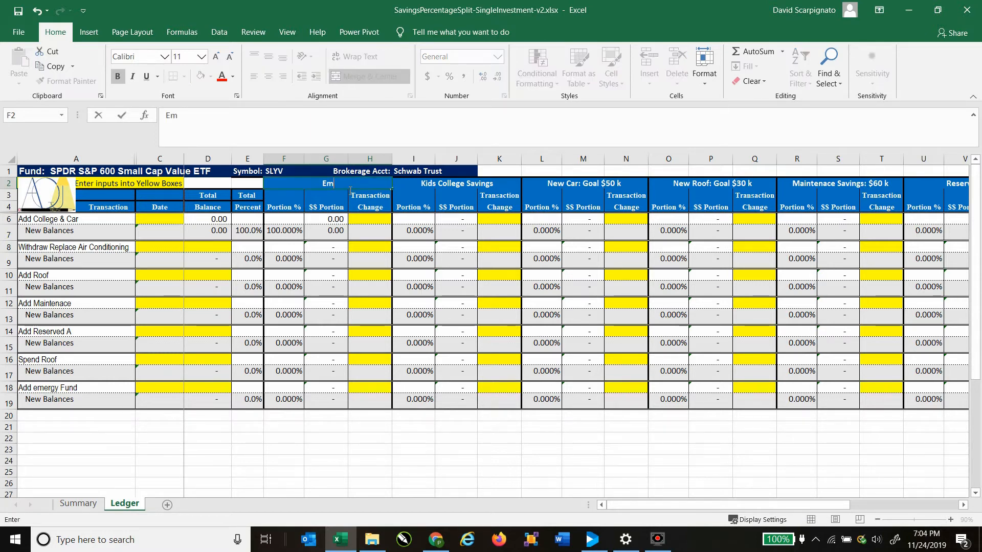
pyautogui.write('ergency')
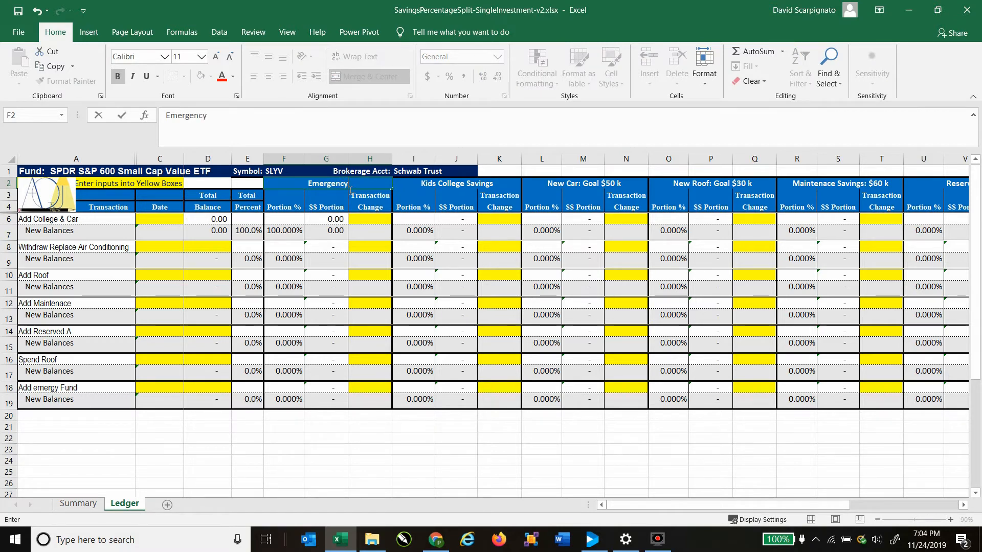
pyautogui.write(' Savings')
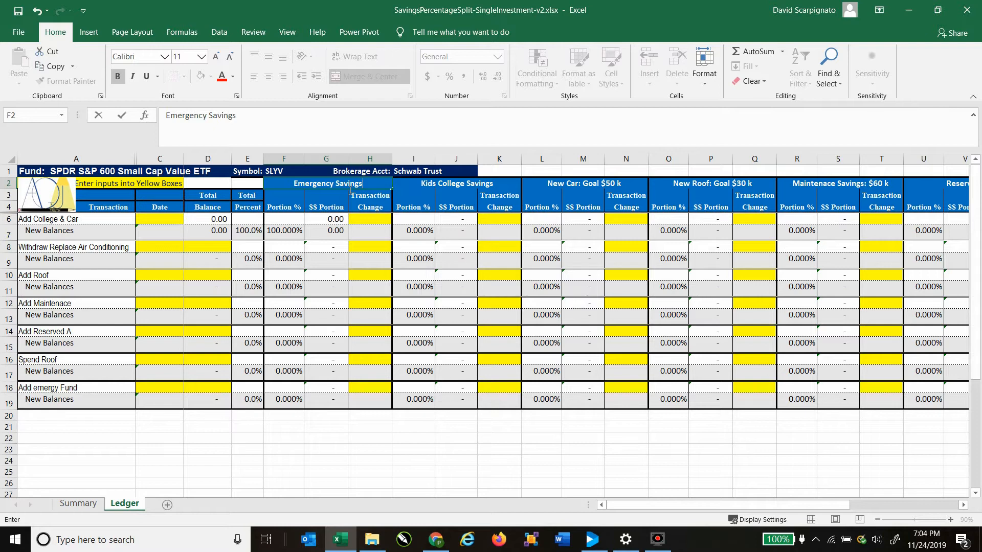
pyautogui.write(': G')
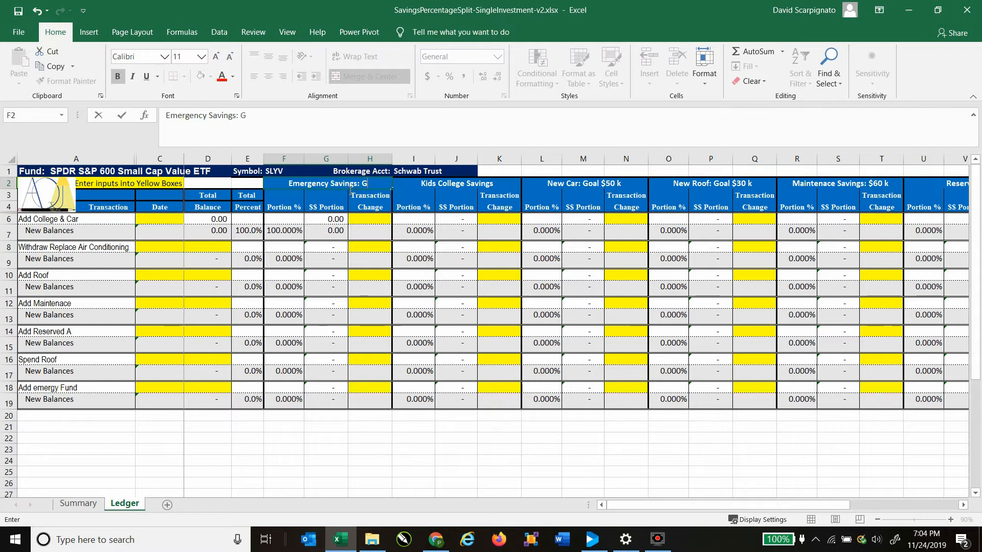
pyautogui.write('oal $60 k')
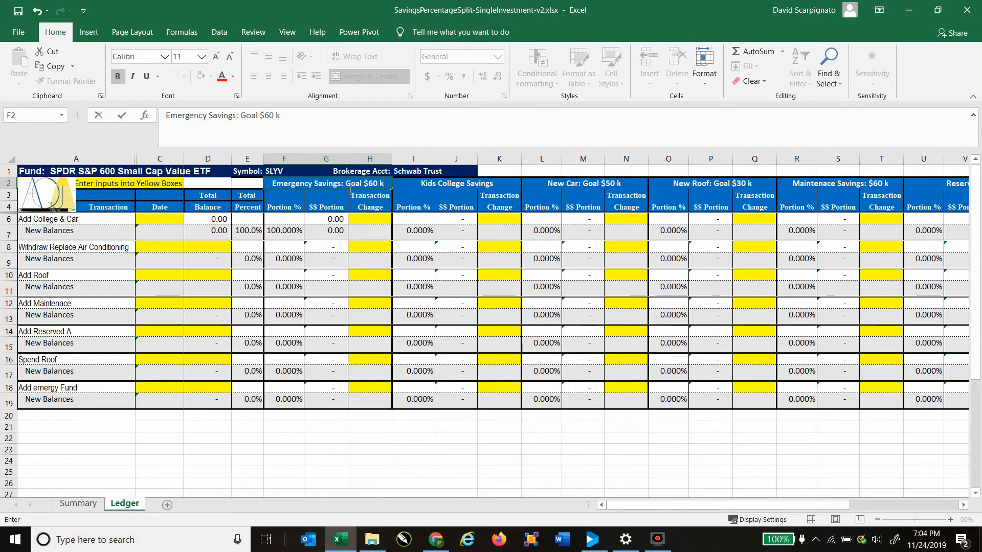
pyautogui.press('Return')
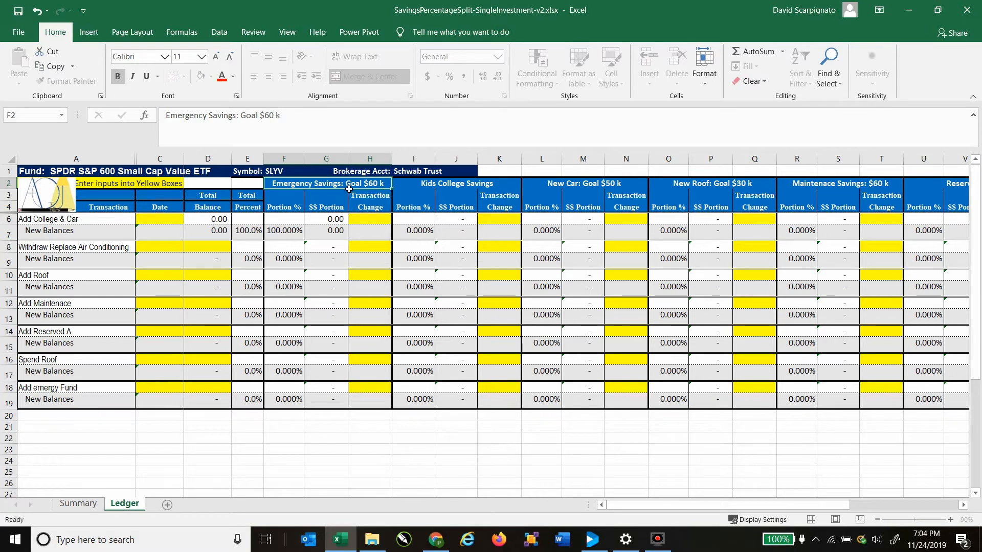
# Step: Review the remaining savings category headings across the ledger, from Kids College Savings to Reserved C, and the fund title
pyautogui.click(485, 186)
pyautogui.click(596, 188)
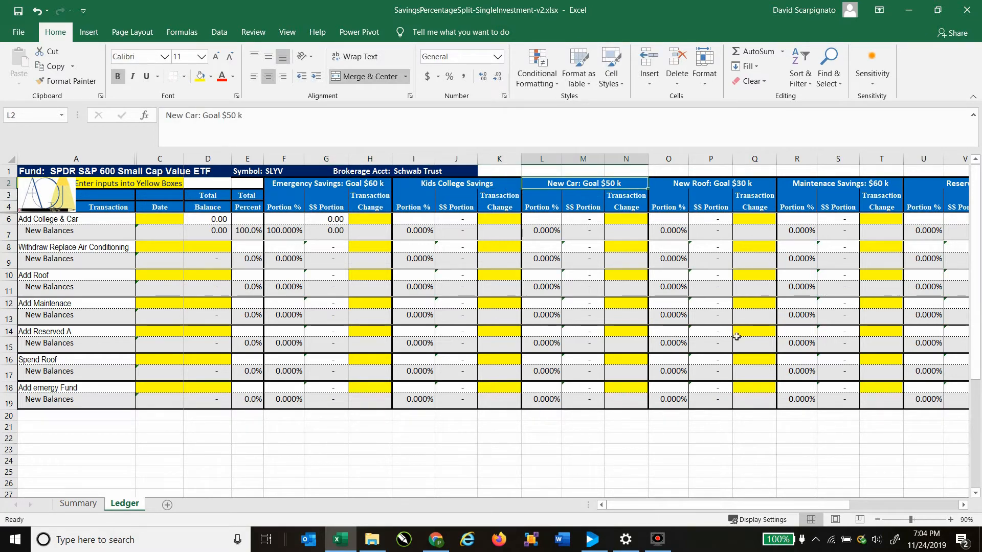
pyautogui.click(902, 504)
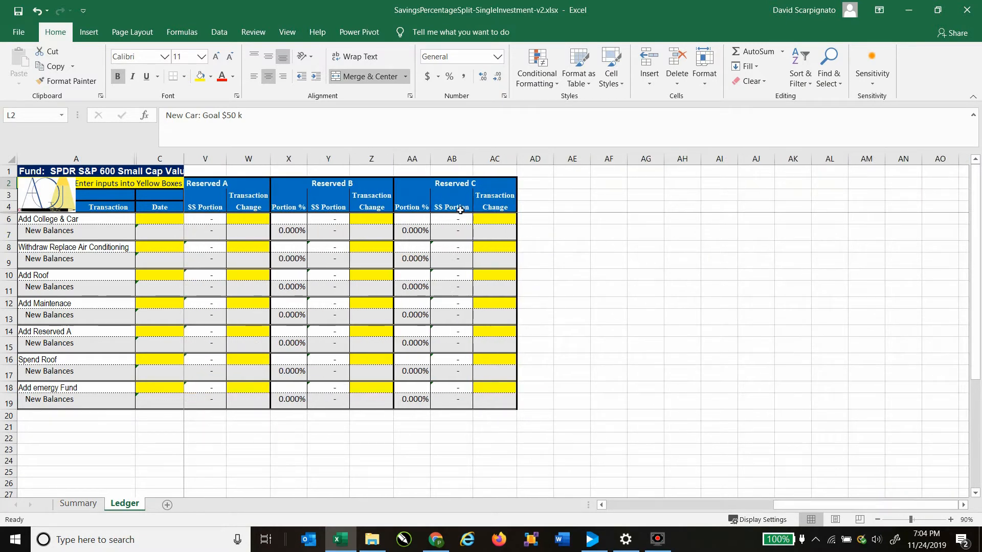
pyautogui.click(453, 185)
pyautogui.click(364, 185)
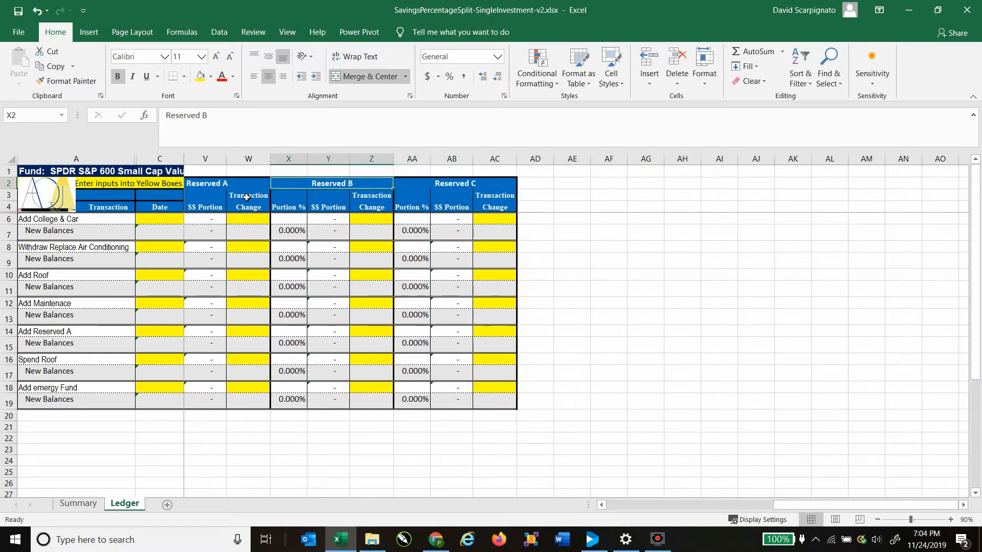
pyautogui.click(230, 185)
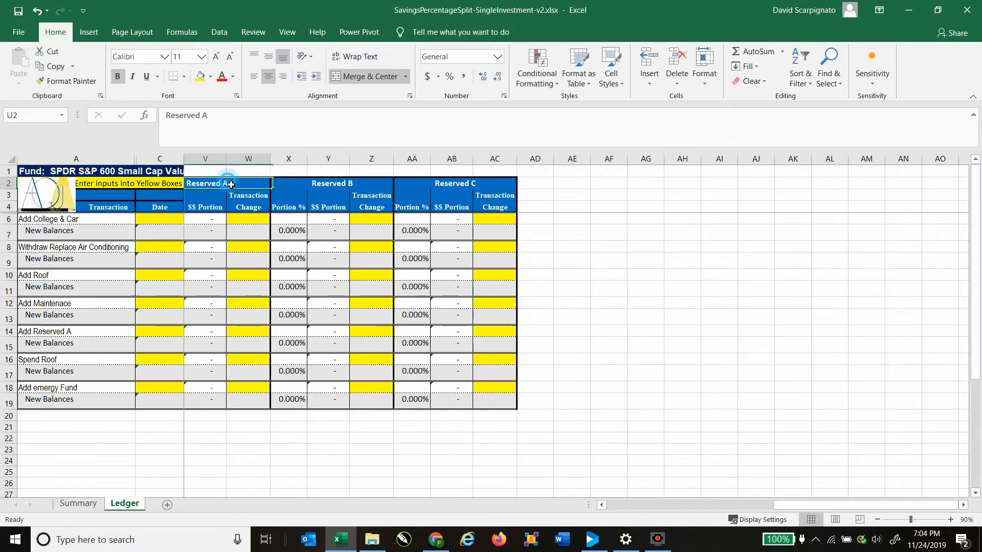
pyautogui.click(625, 505)
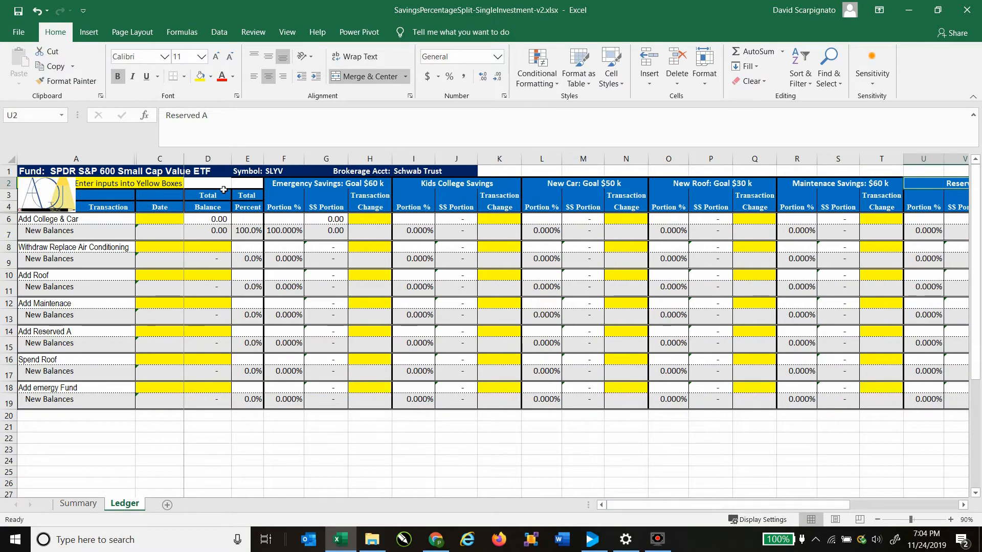
pyautogui.click(115, 175)
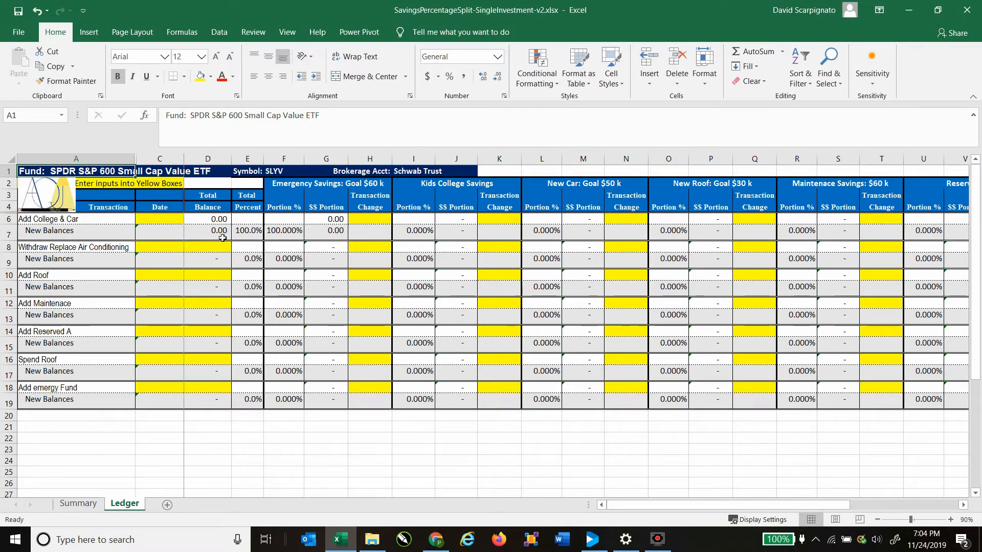
# Step: In the Add College & Car row, enter the date 1/1 and an Emergency Savings transaction change of 4500
pyautogui.click(167, 225)
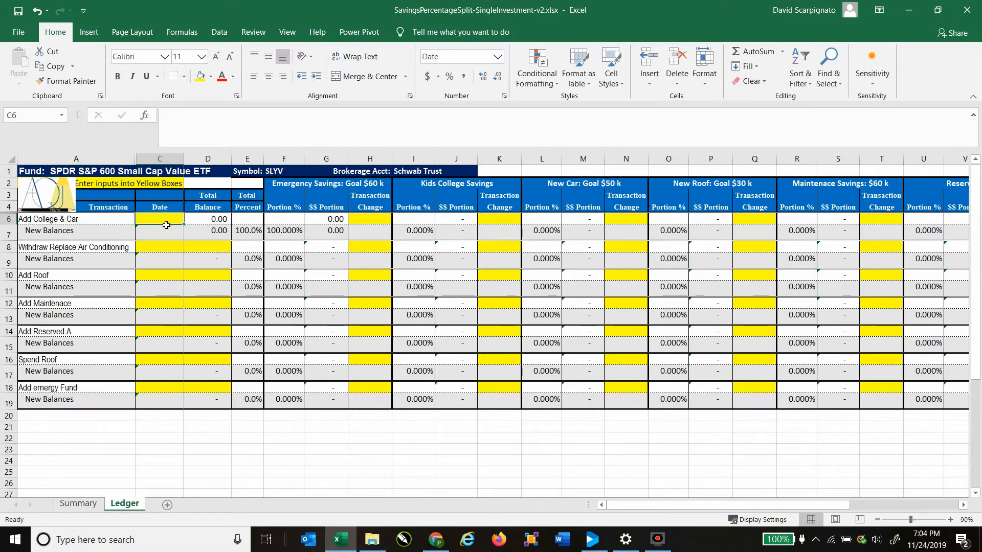
pyautogui.write('1/1')
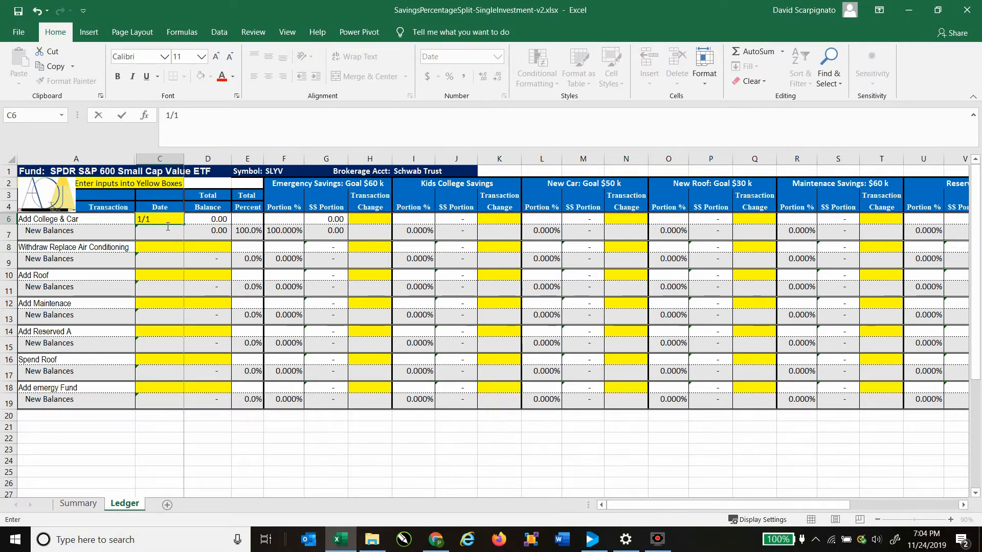
pyautogui.press('Tab')
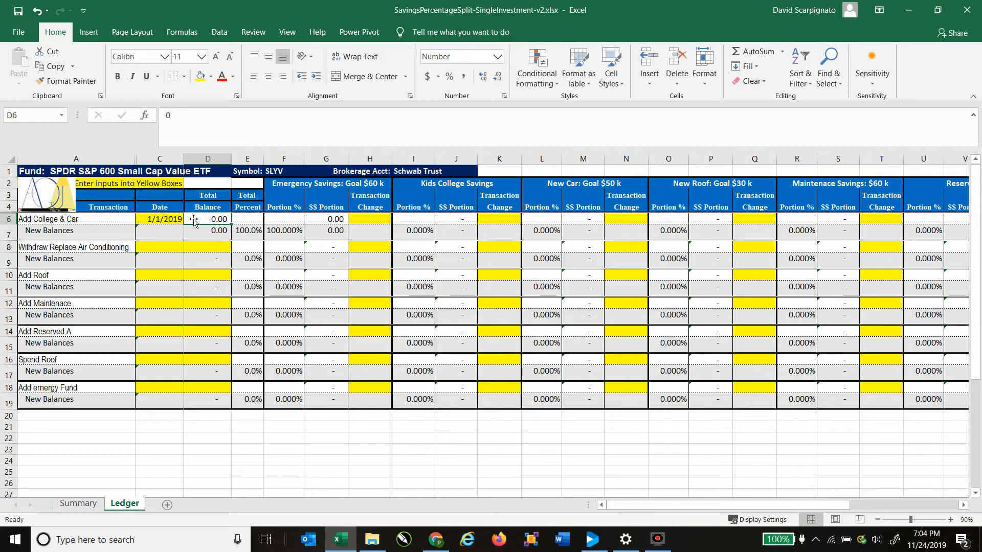
pyautogui.click(374, 225)
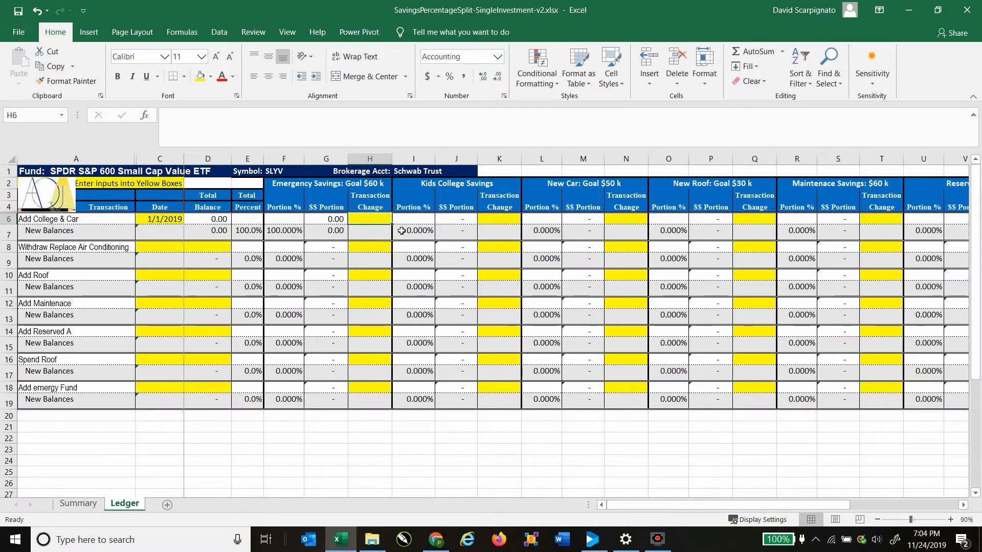
pyautogui.write('450')
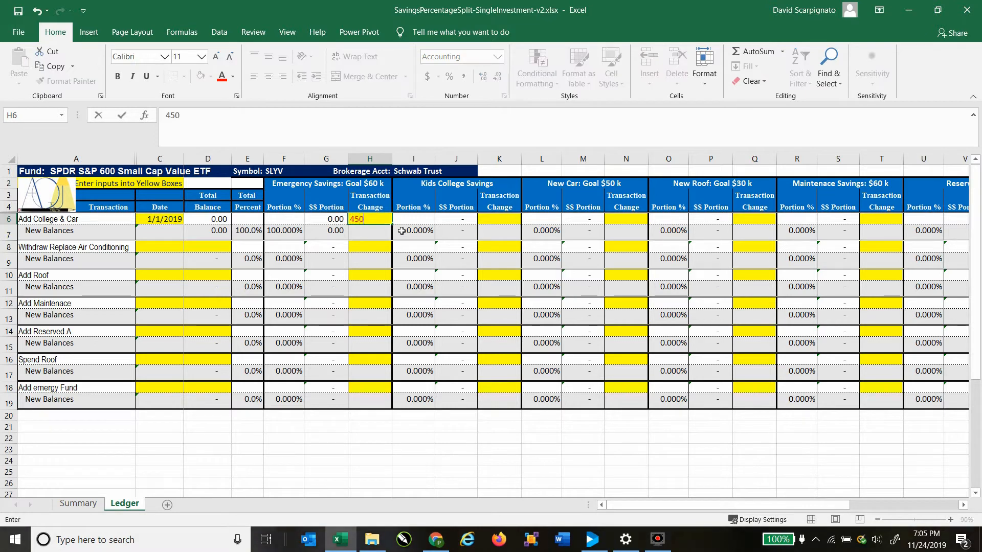
pyautogui.write('0')
# Step: Enter transaction changes of 2000 for Kids College Savings and 1000 for New Car in the Add College & Car row
pyautogui.click(499, 220)
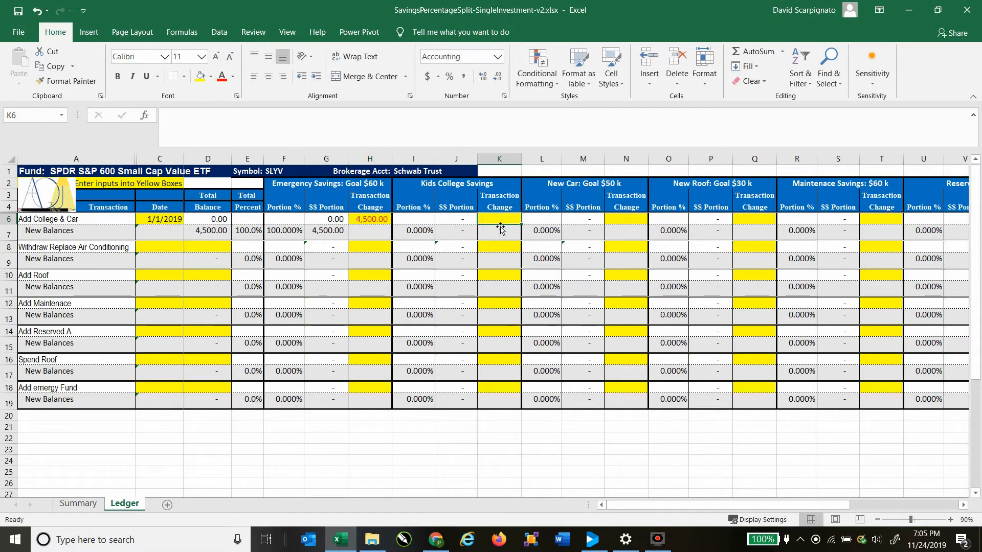
pyautogui.write('2000')
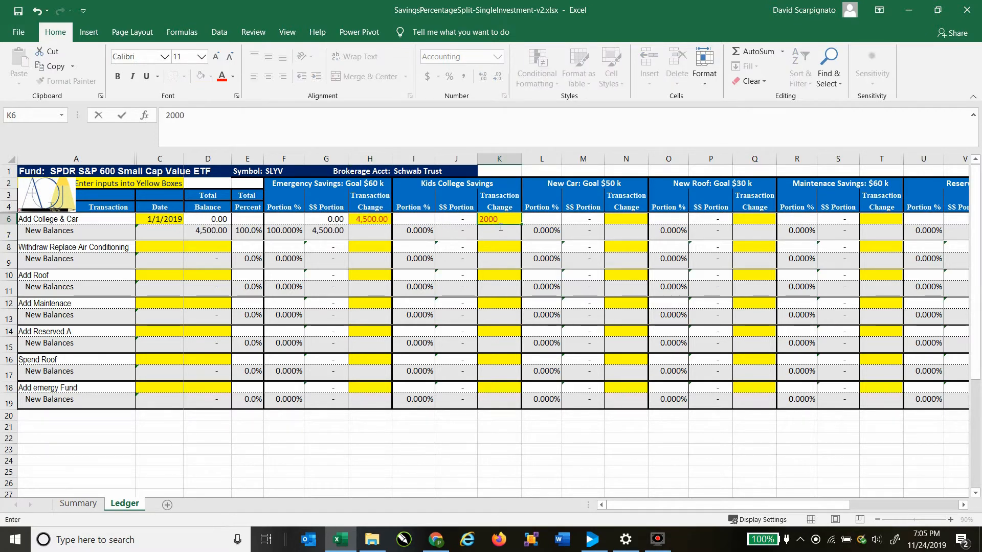
pyautogui.click(626, 221)
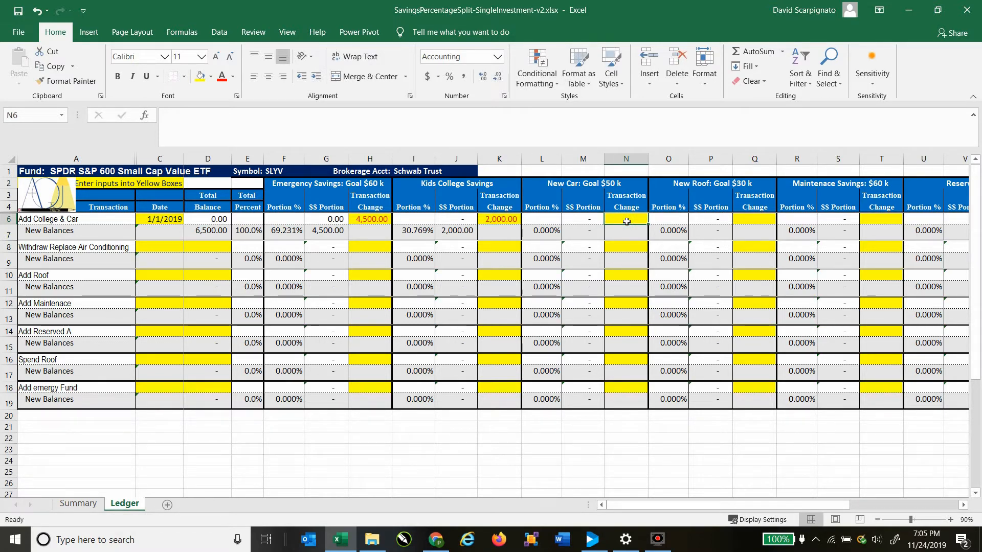
pyautogui.write('1,00')
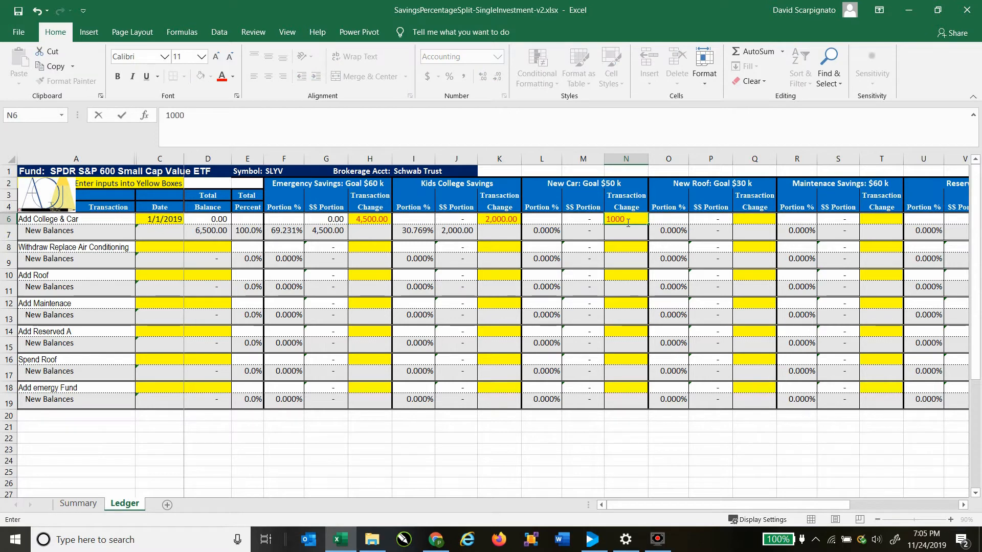
pyautogui.write('0')
pyautogui.press('Return')
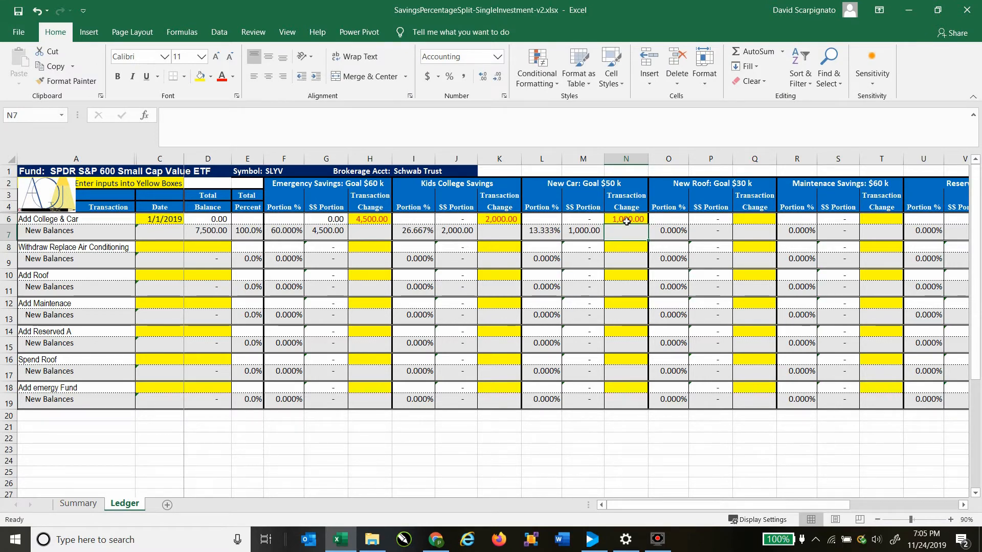
# Step: Examine the Emergency Savings portion, total balance and total percent formulas in the New Balances row below Add College & Car
pyautogui.click(294, 238)
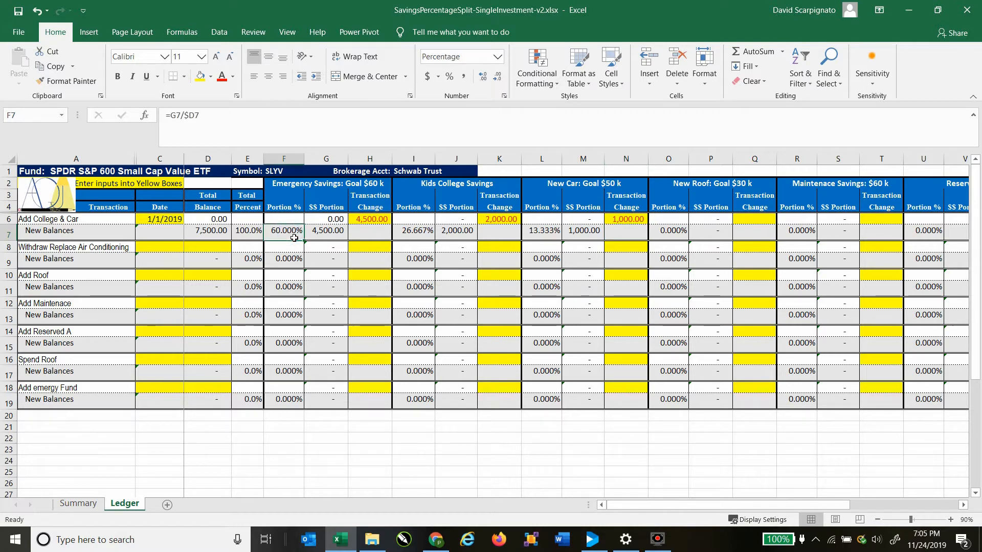
pyautogui.click(213, 239)
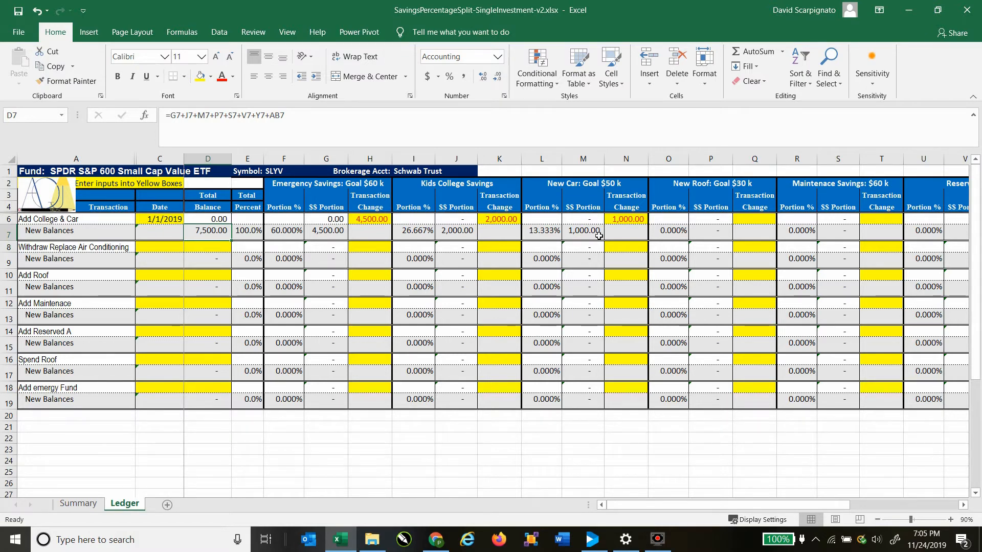
pyautogui.click(252, 234)
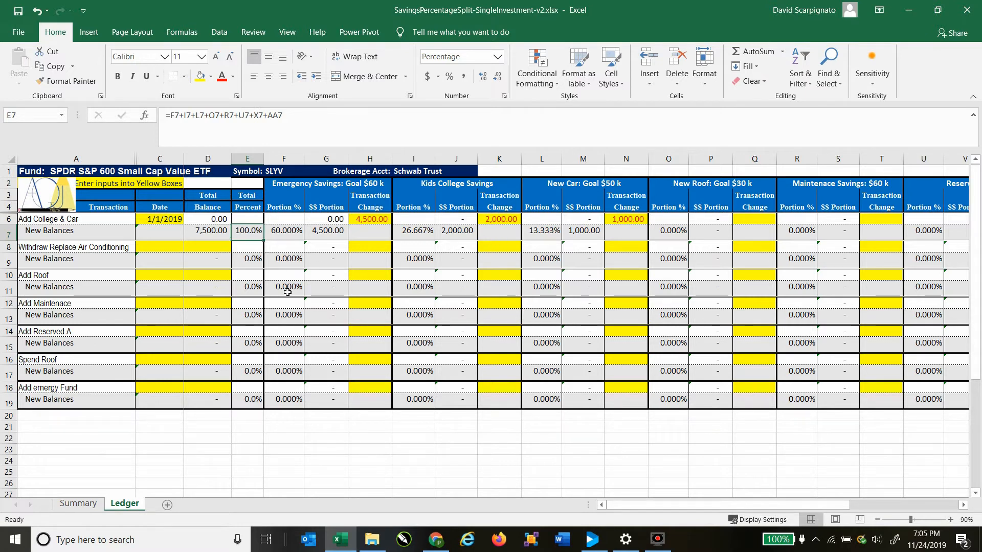
# Step: Enter the date 3/19 for the Withdraw Replace Air Conditioning transaction
pyautogui.click(174, 259)
pyautogui.click(174, 251)
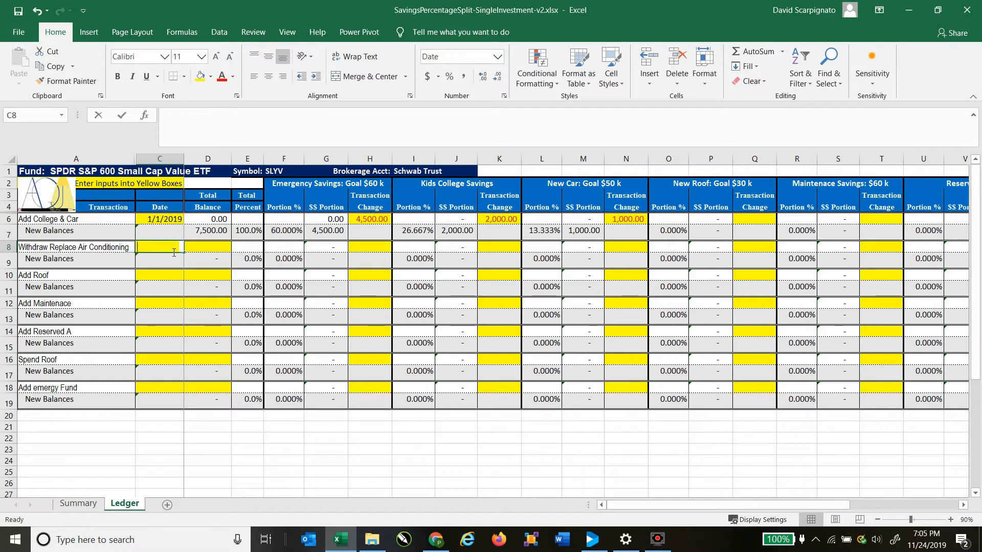
pyautogui.write('3/19')
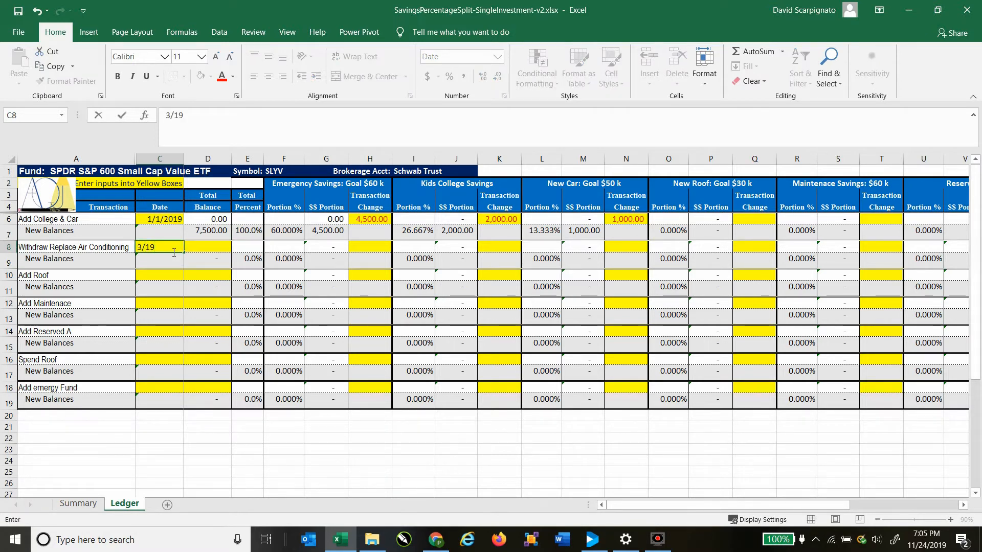
pyautogui.press('Tab')
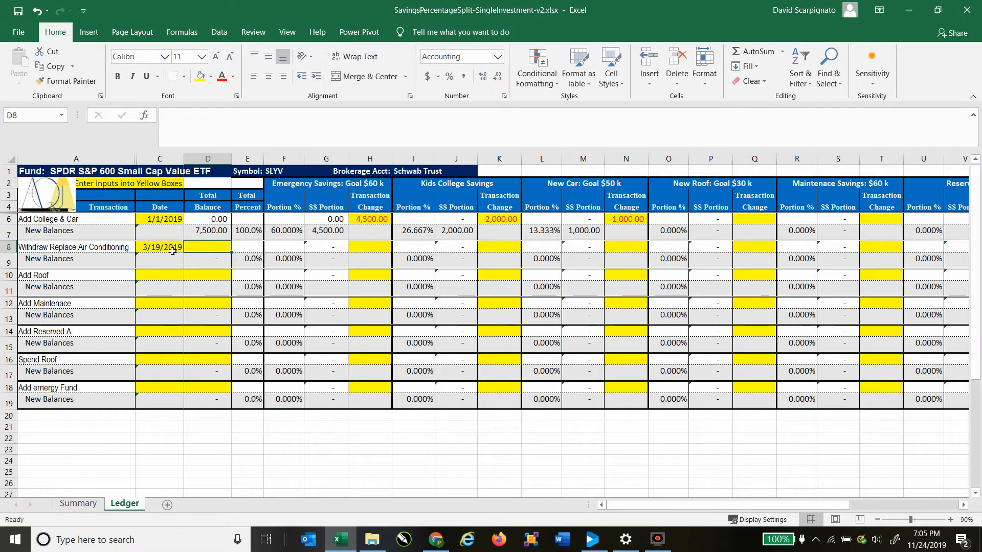
# Step: Record a transaction change of -3000 for Emergency Savings in the Withdraw Replace Air Conditioning row and check its new total balance
pyautogui.click(109, 250)
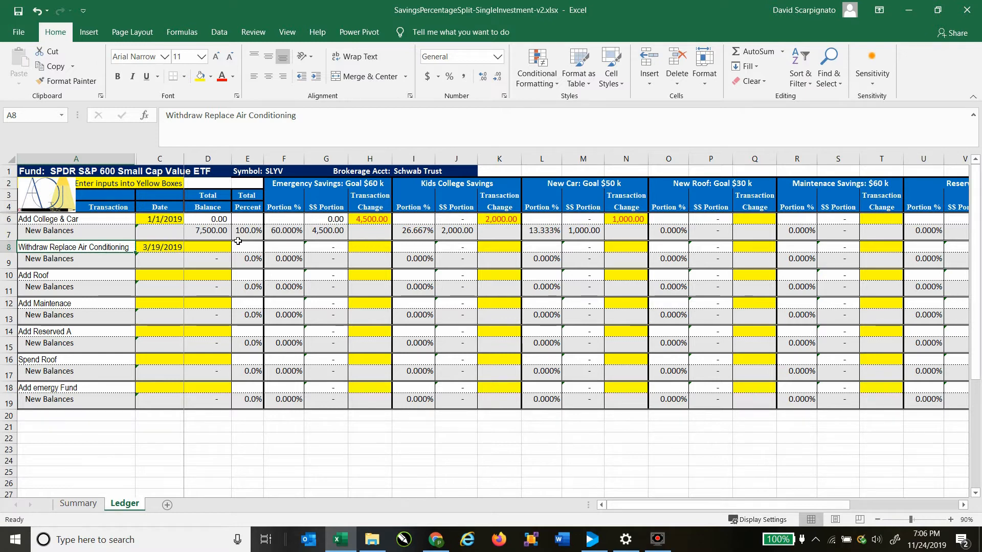
pyautogui.click(375, 251)
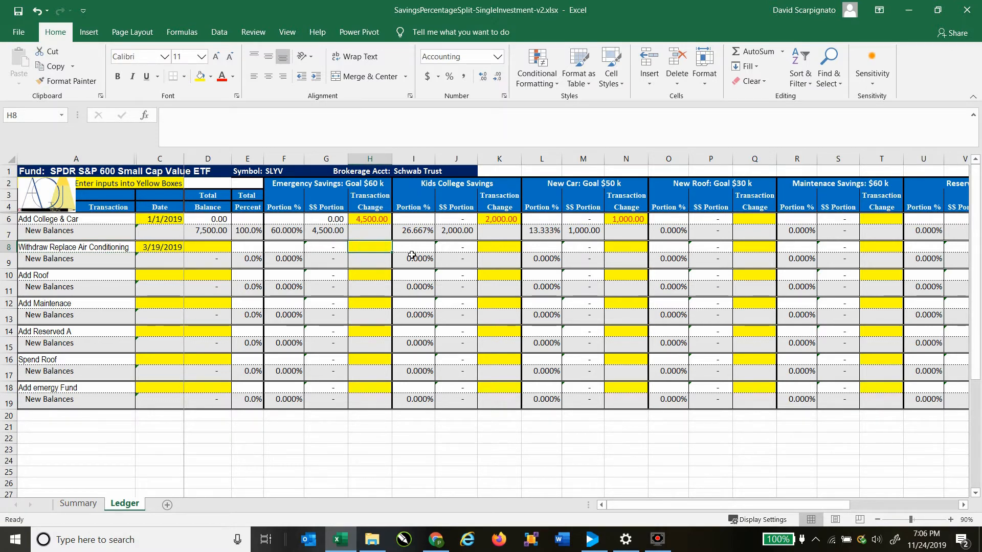
pyautogui.write('-3000')
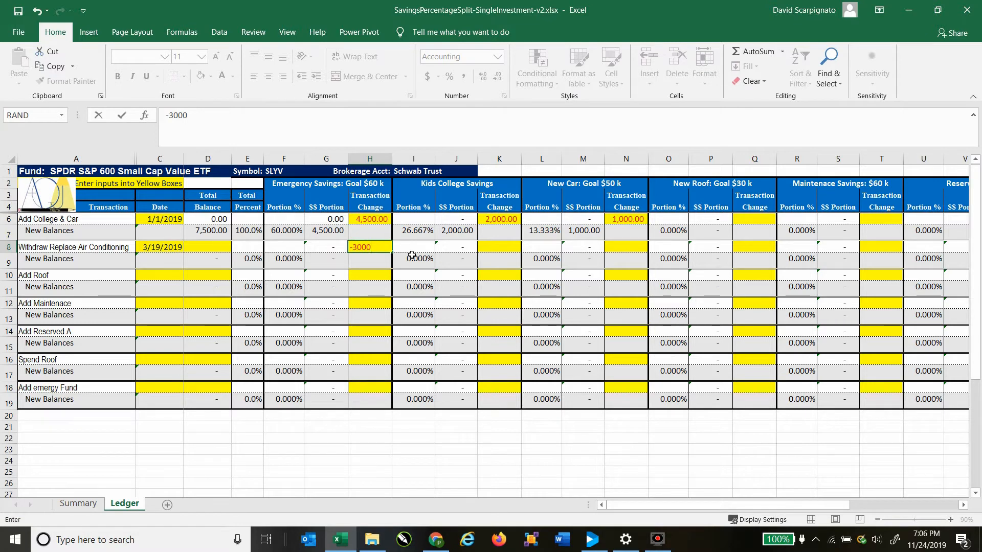
pyautogui.press('Tab')
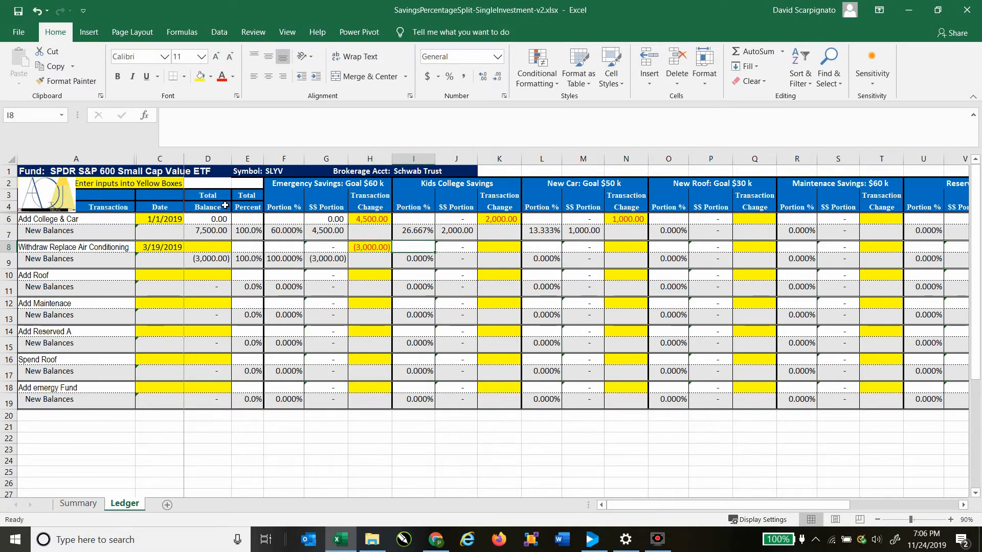
pyautogui.click(213, 266)
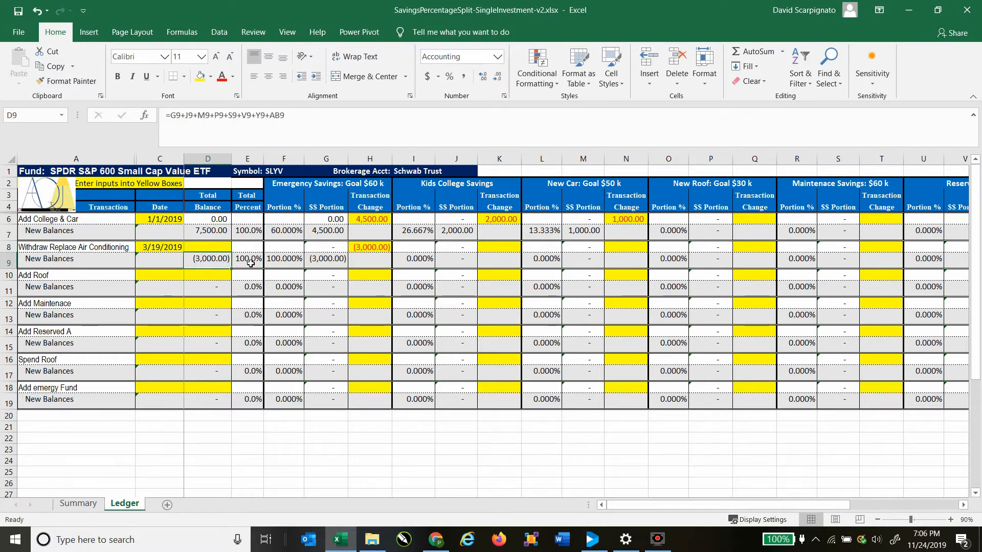
# Step: Enter a total balance of 7700 in the Withdraw Replace Air Conditioning row
pyautogui.click(222, 249)
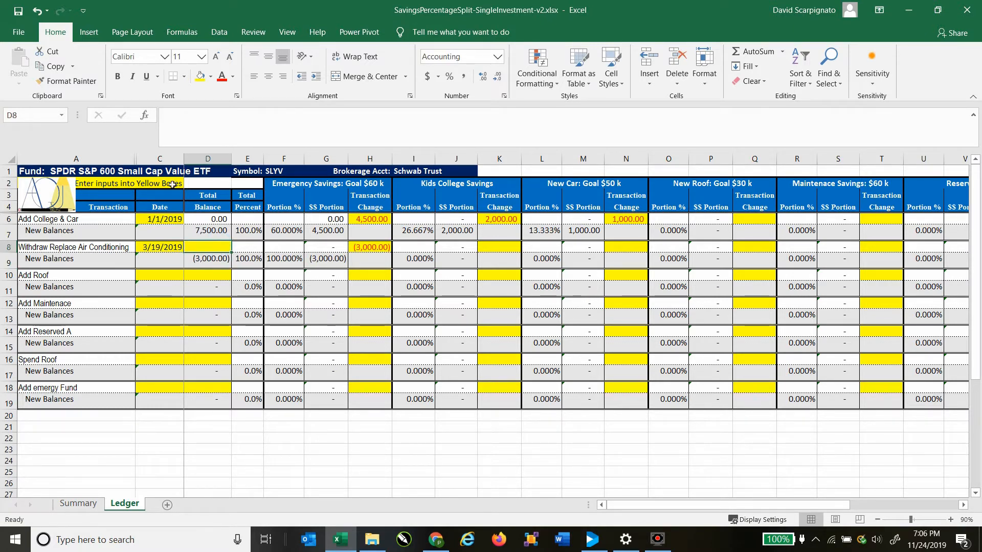
pyautogui.click(115, 176)
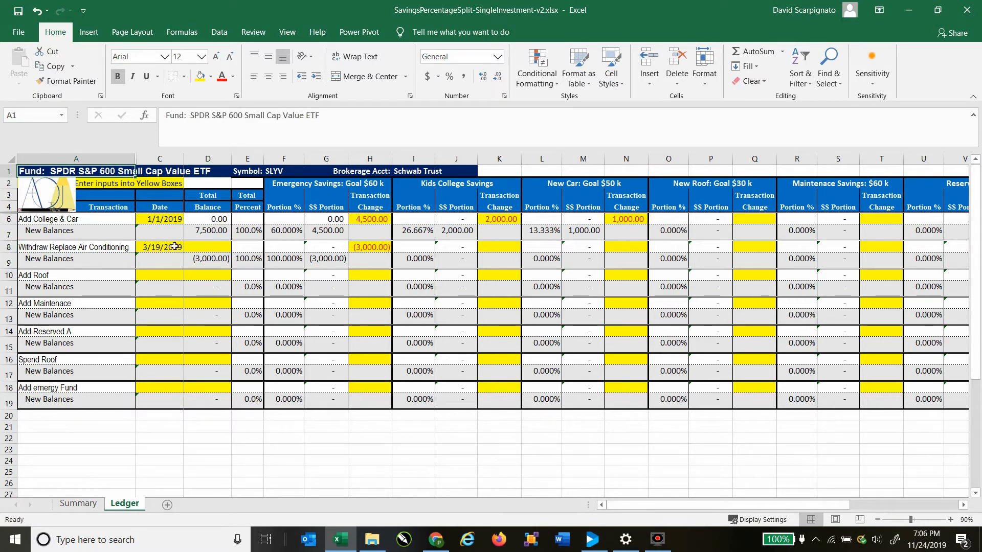
pyautogui.click(207, 249)
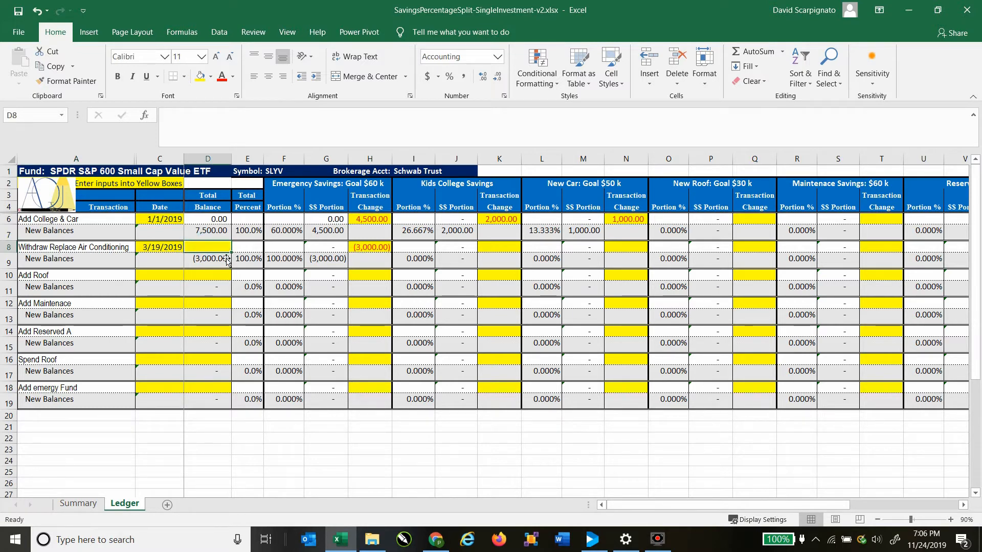
pyautogui.write('7700')
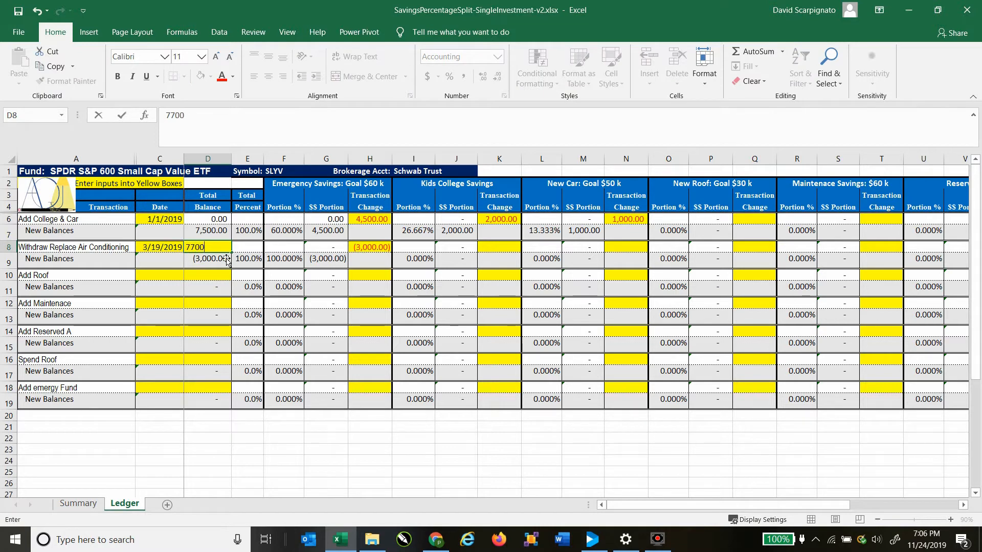
pyautogui.press('Return')
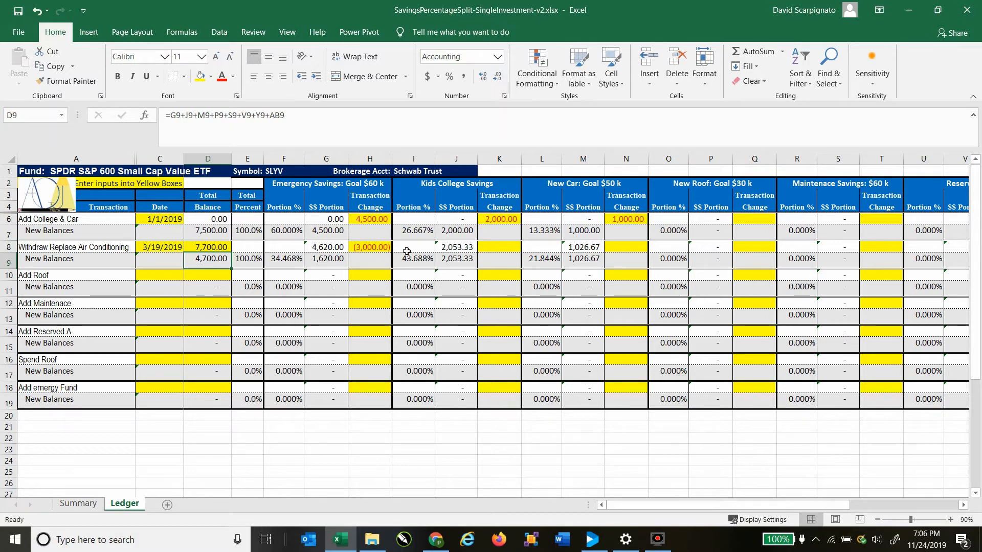
# Step: Examine how the Kids College Savings and New Car portions in the Withdraw Replace Air Conditioning rows derive from the prior percentages and total balance
pyautogui.click(469, 249)
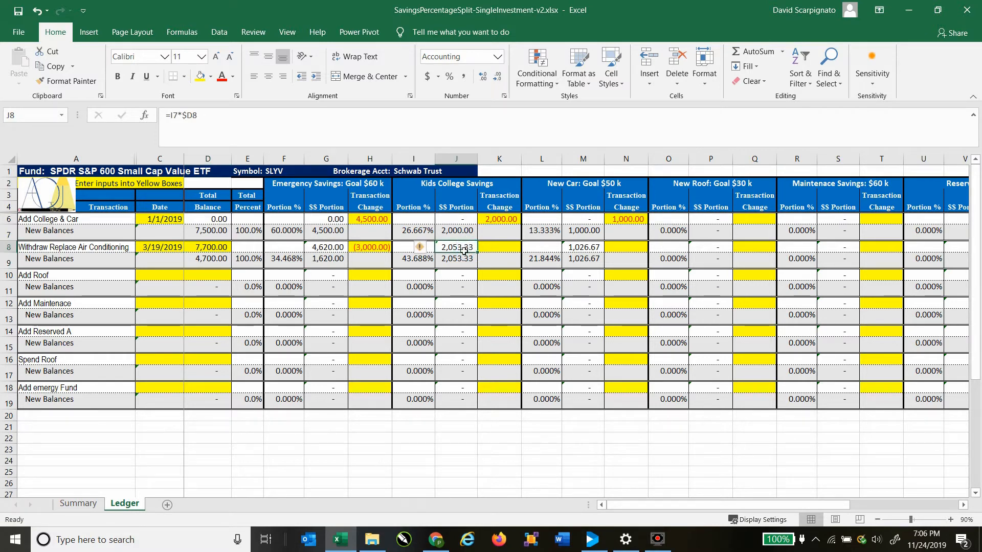
pyautogui.click(211, 249)
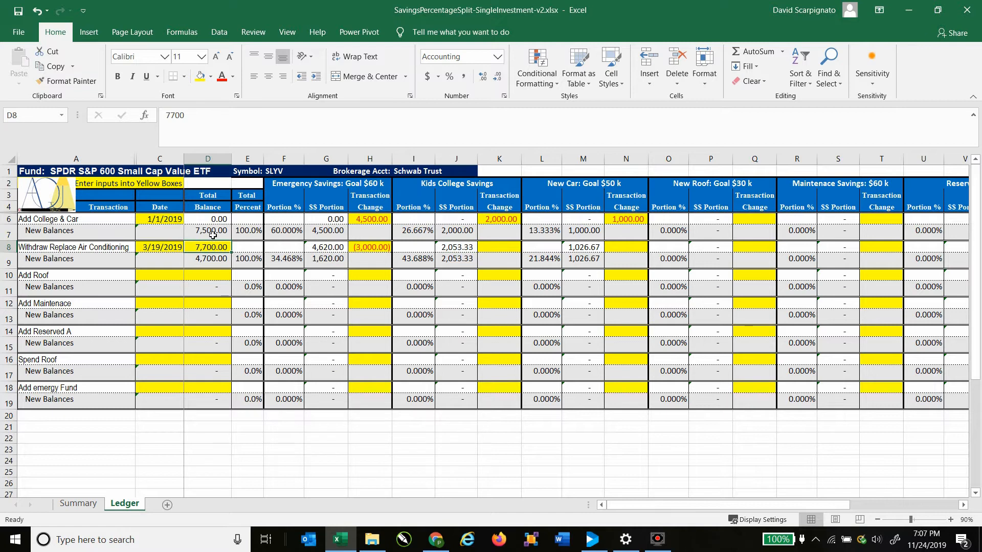
pyautogui.click(212, 235)
pyautogui.click(210, 248)
pyautogui.click(417, 237)
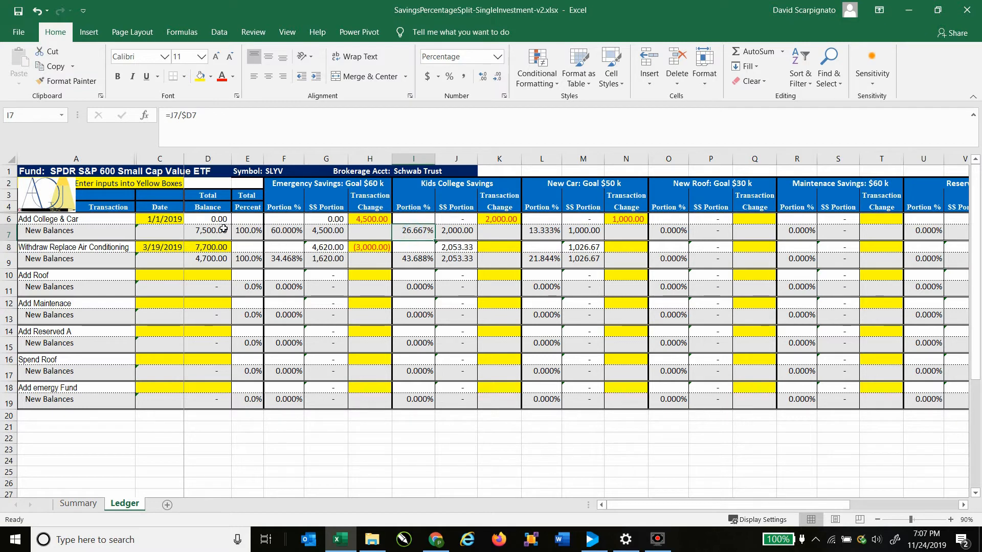
pyautogui.click(464, 250)
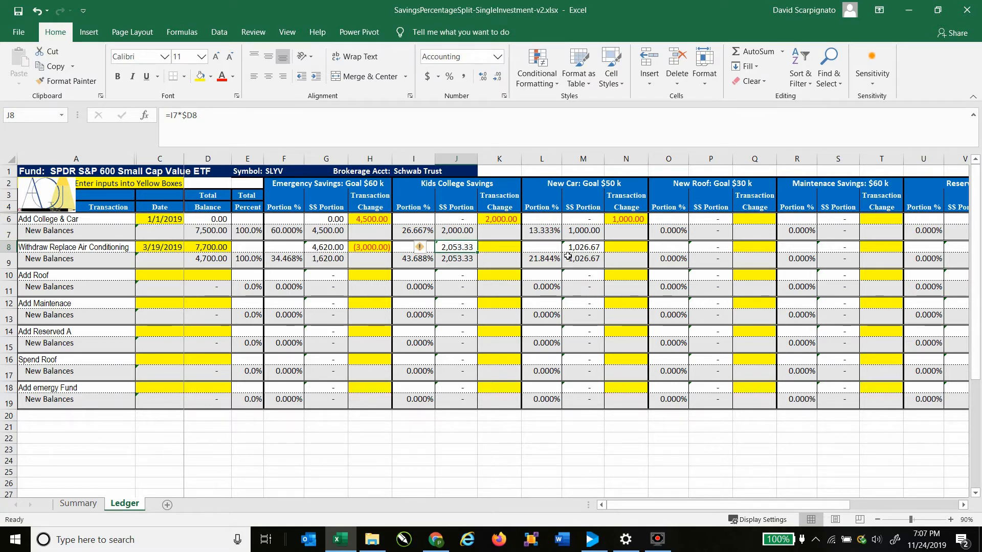
pyautogui.click(460, 261)
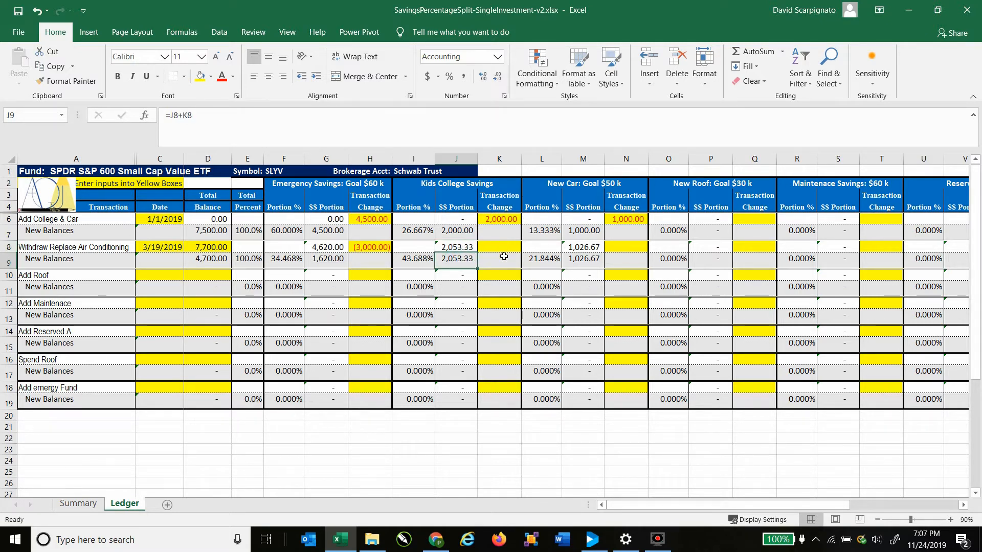
pyautogui.moveTo(457, 247); pyautogui.dragTo(463, 263)
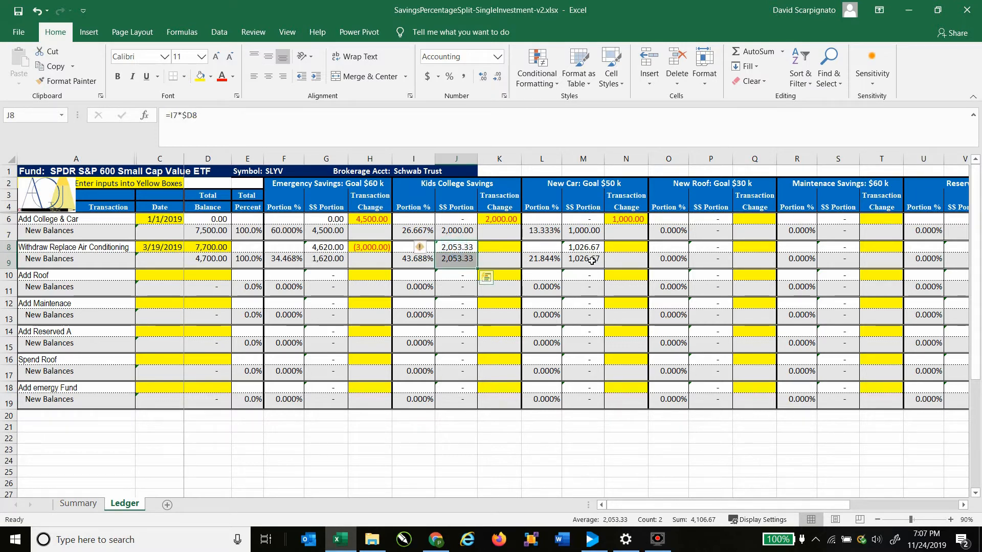
pyautogui.moveTo(590, 248); pyautogui.dragTo(594, 260)
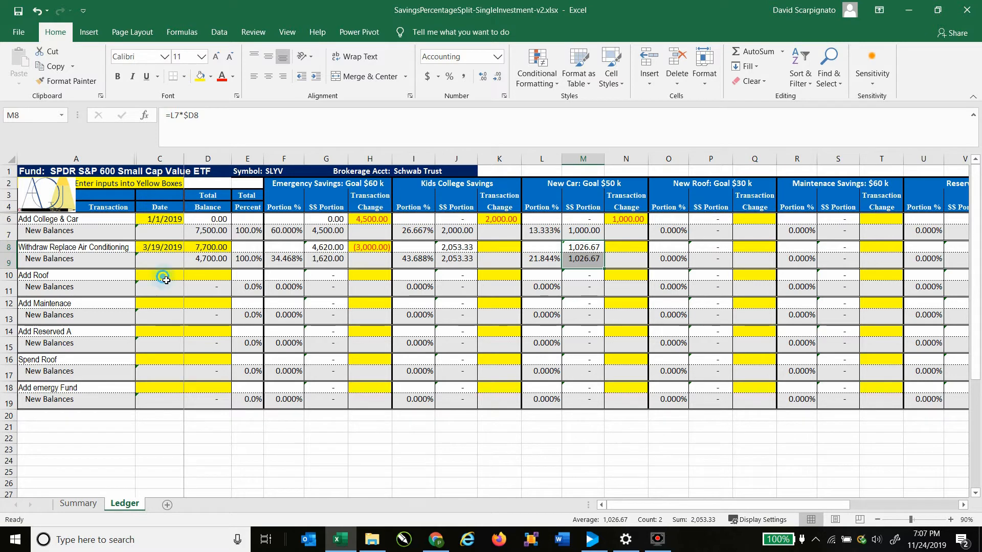
# Step: Date the Add Roof transaction 4/2 and record a transaction change of 1500 for New Roof in that row
pyautogui.click(166, 281)
pyautogui.write('4/2')
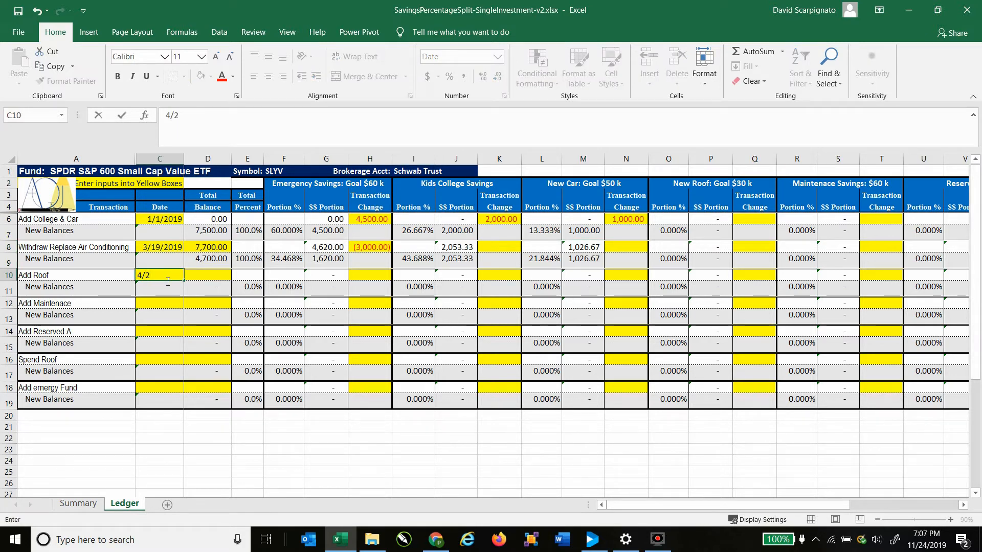
pyautogui.press('Tab')
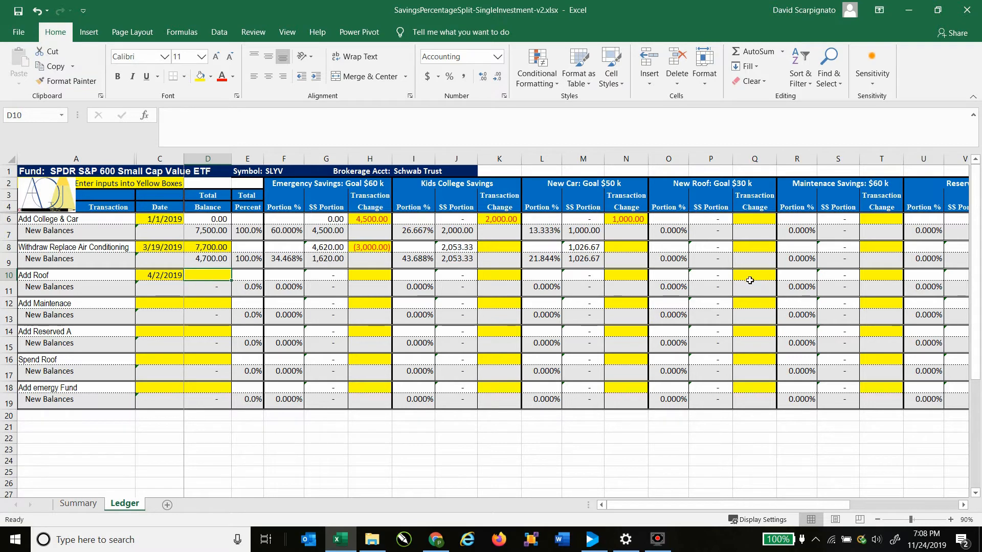
pyautogui.click(749, 277)
pyautogui.write('1')
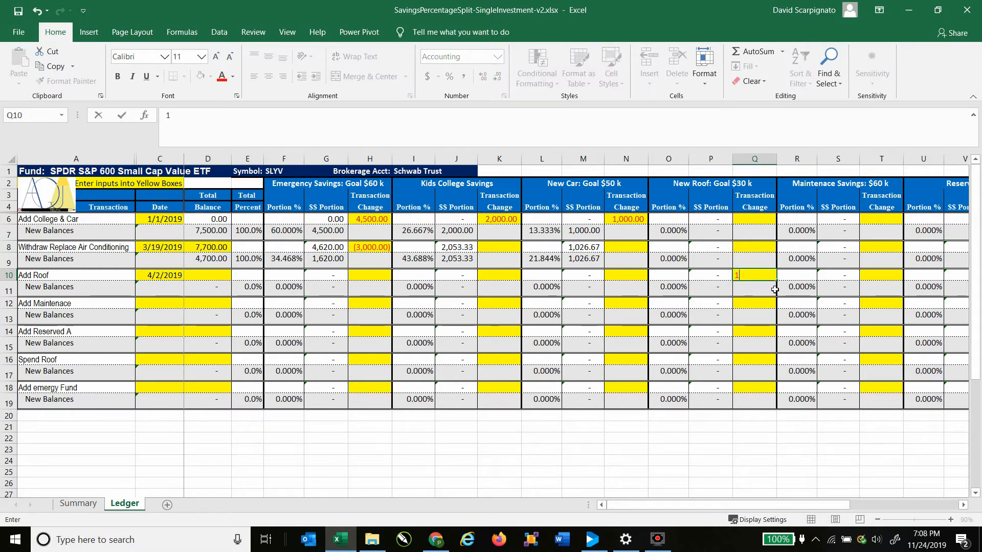
pyautogui.write('500')
pyautogui.press('Tab')
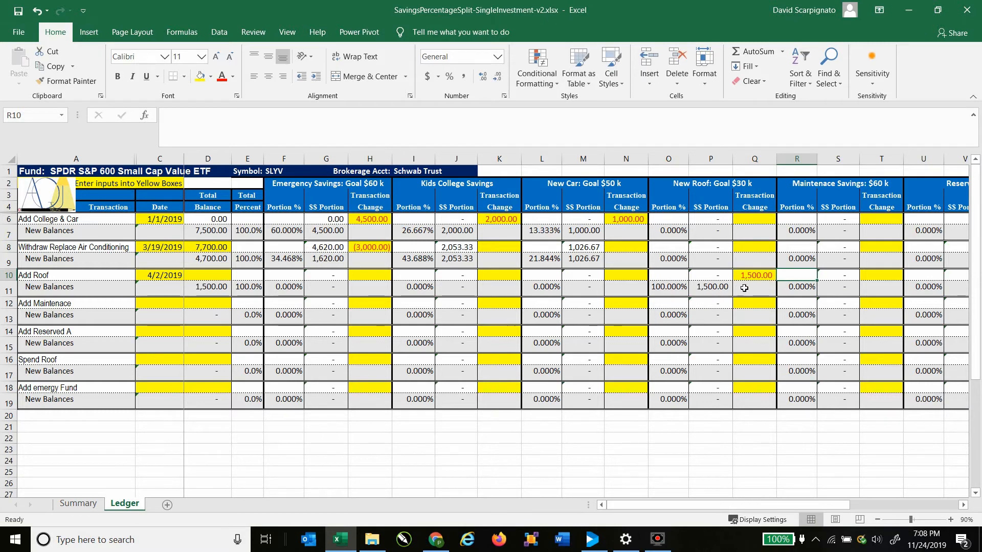
pyautogui.click(718, 297)
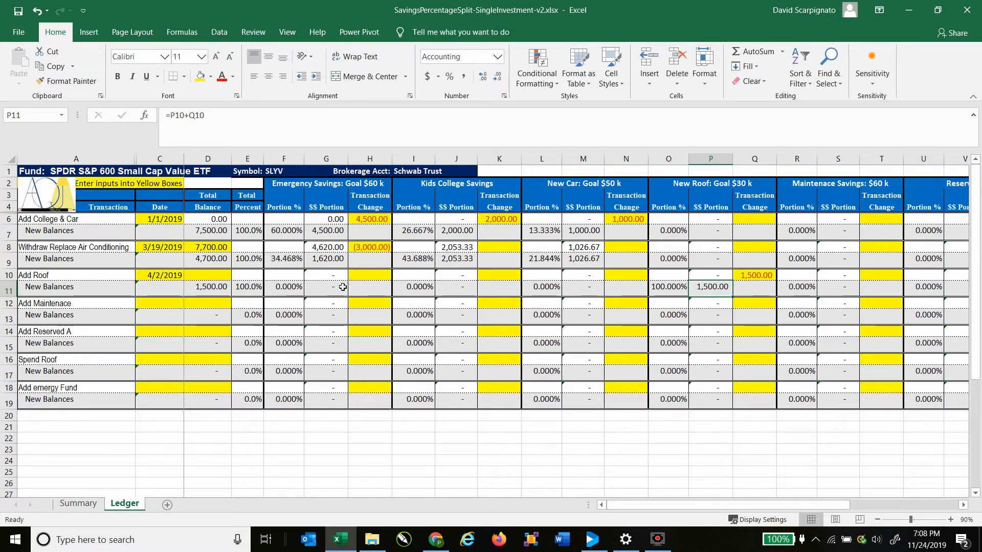
# Step: Enter a total balance of 4900 in the Add Roof row and review the dates and balances entered so far
pyautogui.click(224, 274)
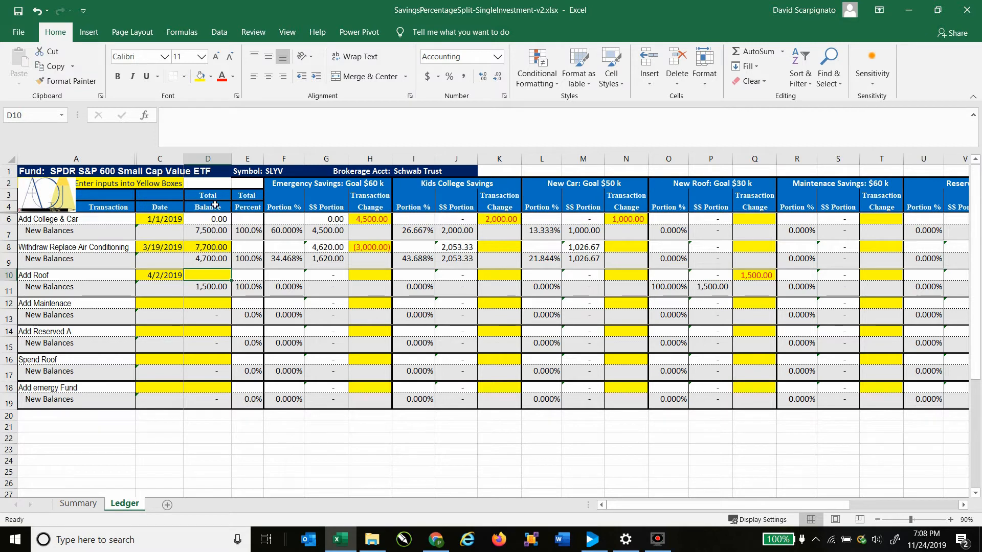
pyautogui.click(153, 279)
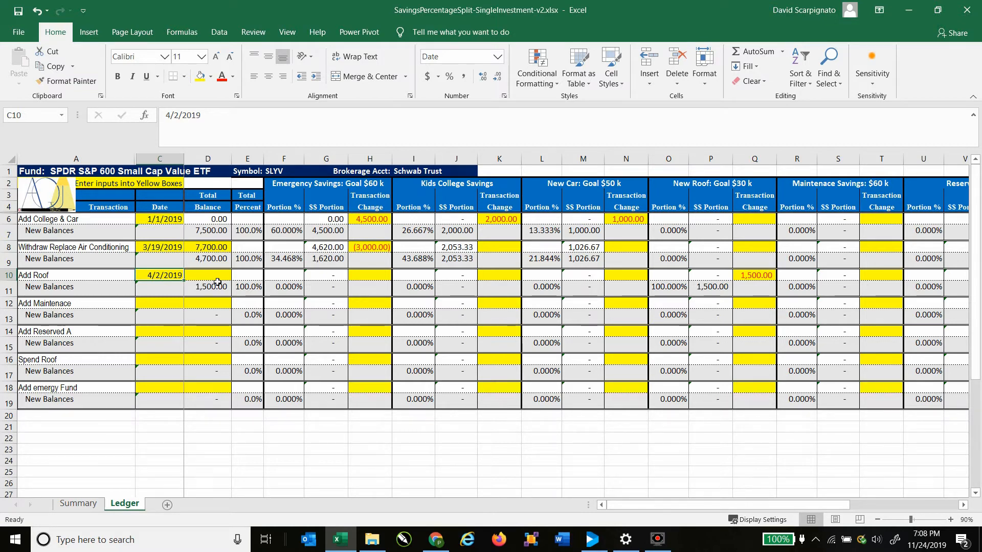
pyautogui.click(213, 261)
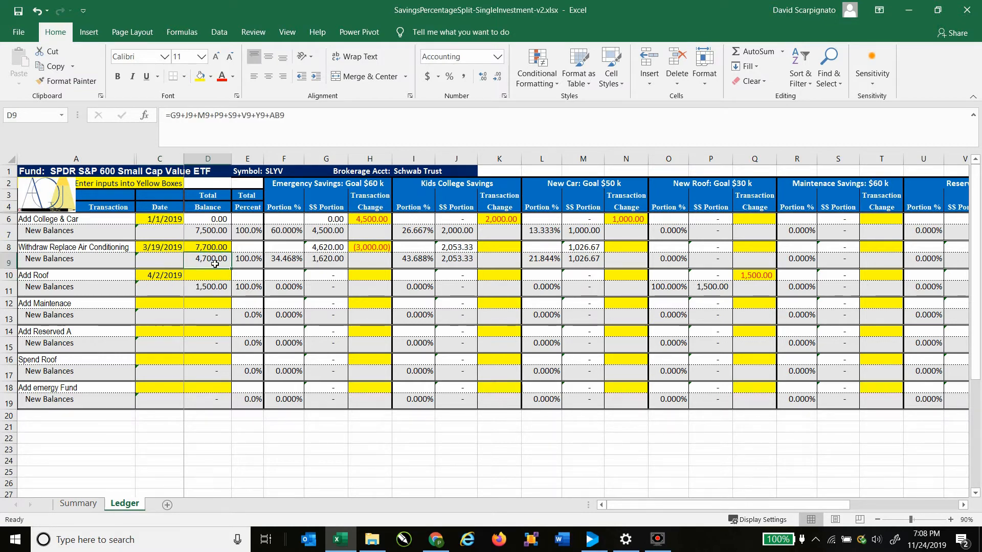
pyautogui.click(207, 279)
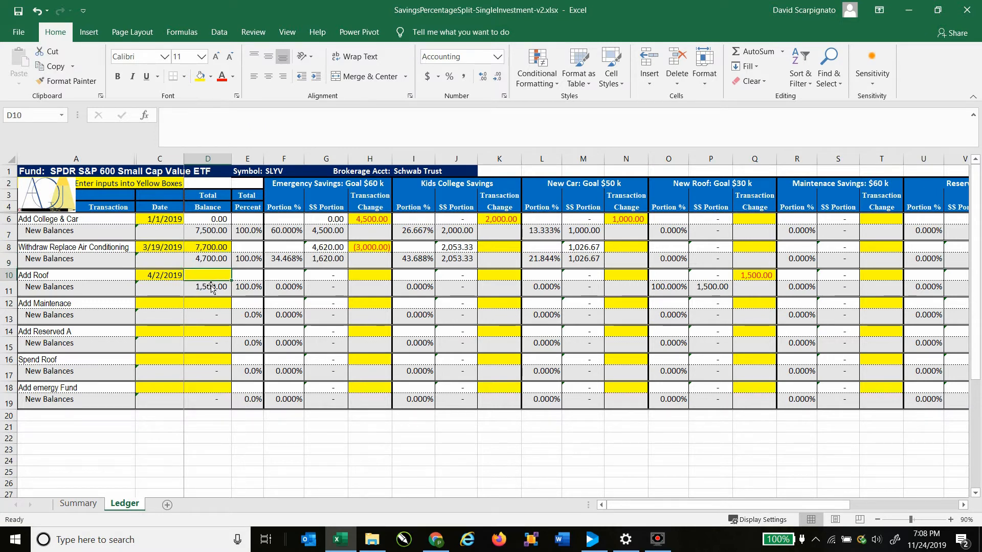
pyautogui.write('4900')
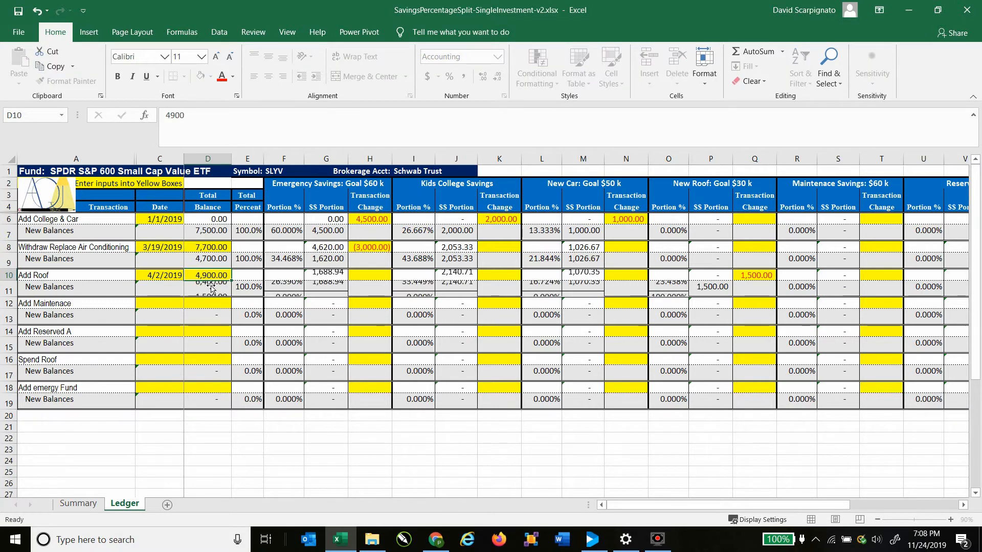
pyautogui.press('Return')
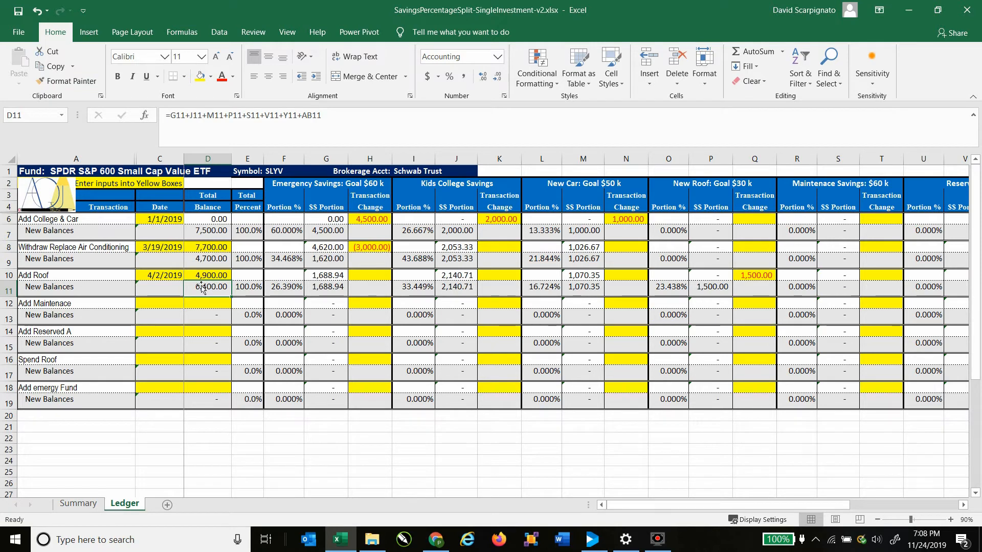
pyautogui.click(153, 221)
pyautogui.moveTo(154, 226); pyautogui.dragTo(223, 281)
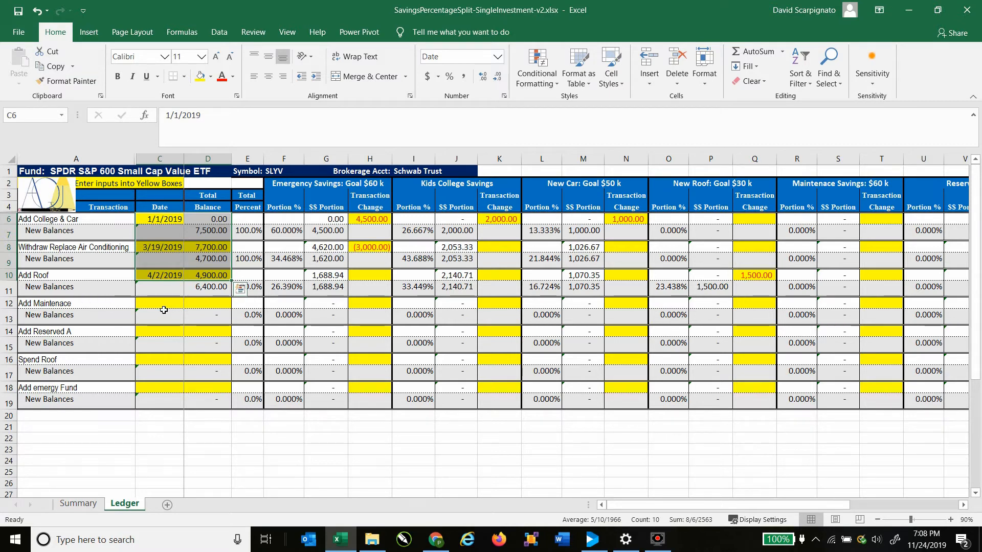
# Step: Date the Add Maintenace transaction 4/3 and enter a total balance of 6050 in that row
pyautogui.click(160, 306)
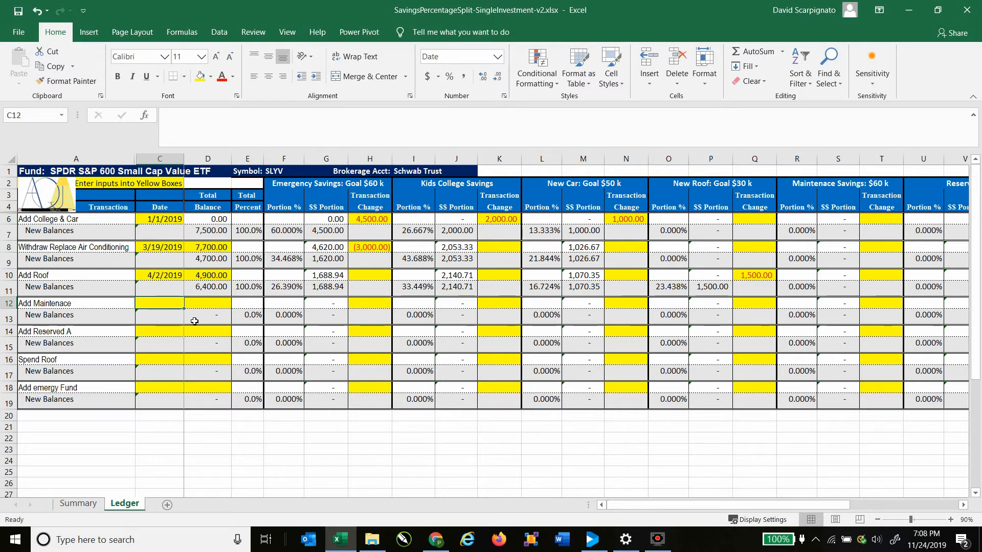
pyautogui.write('4')
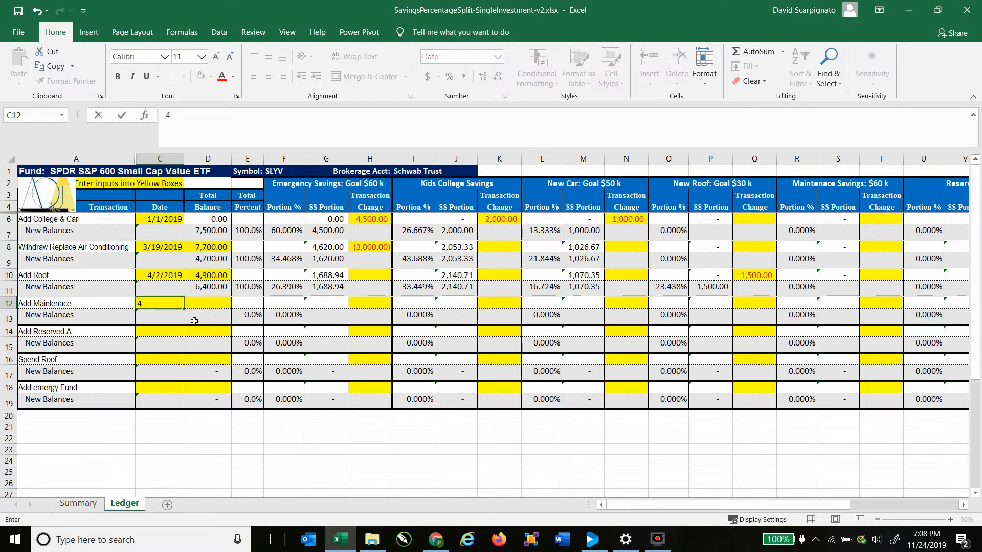
pyautogui.write('/3')
pyautogui.press('Tab')
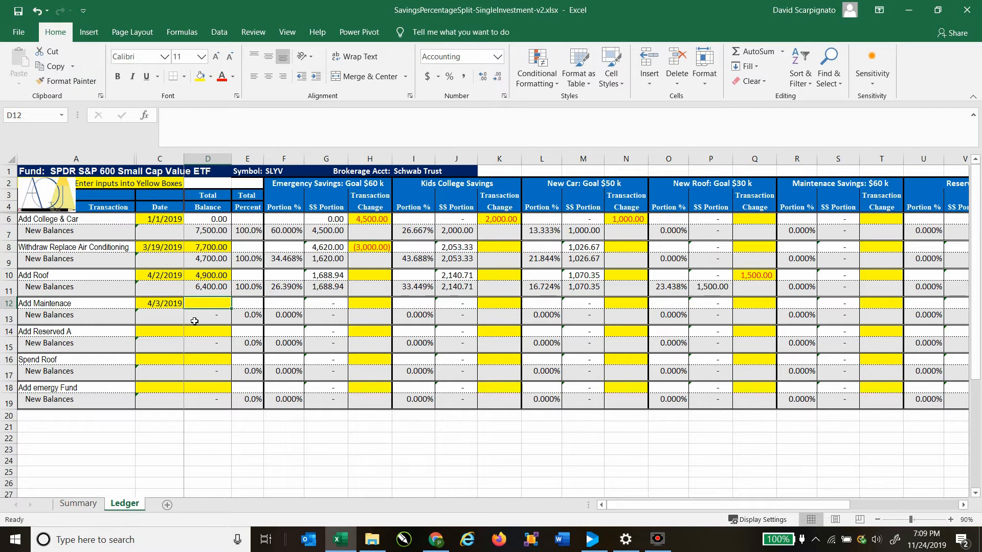
pyautogui.write('6')
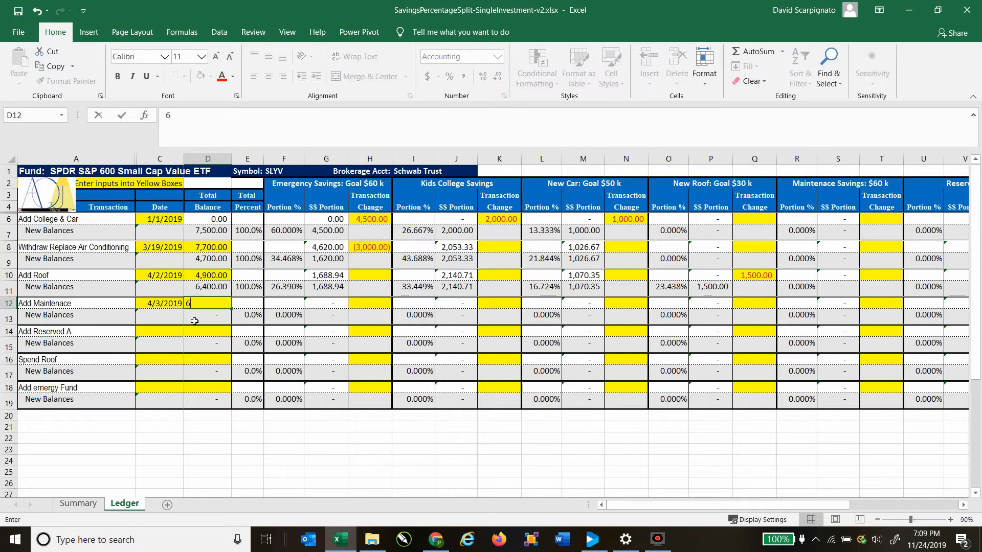
pyautogui.write(',0')
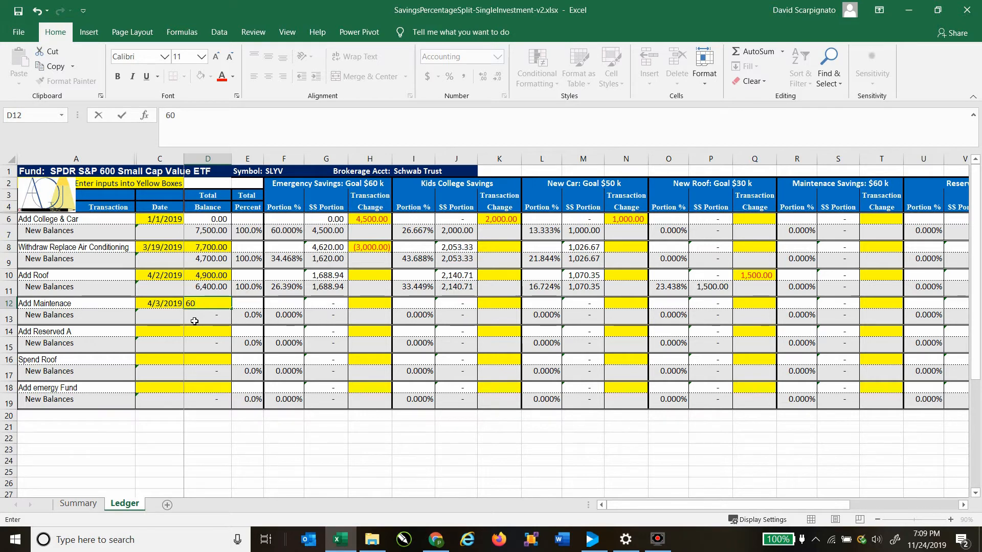
pyautogui.write('50')
pyautogui.click(219, 279)
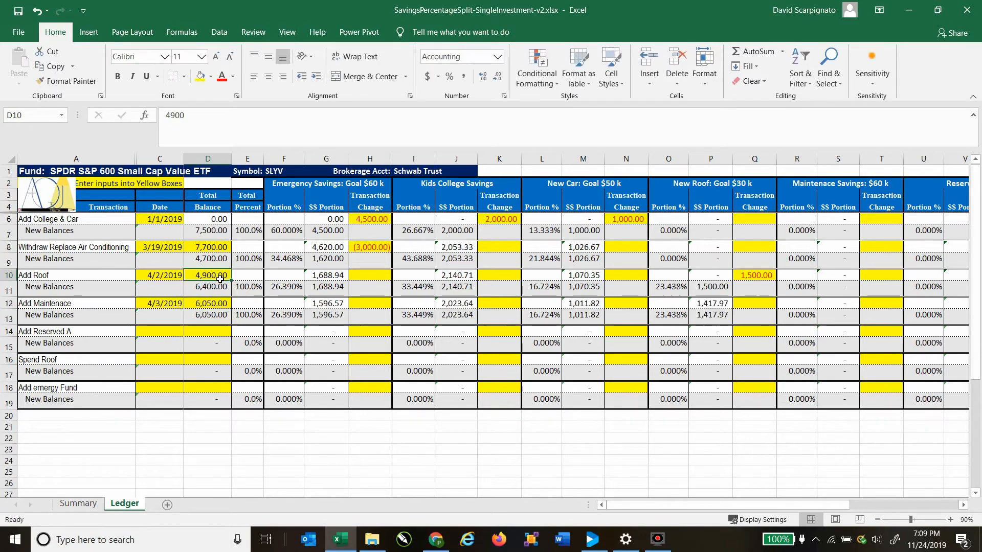
pyautogui.click(221, 305)
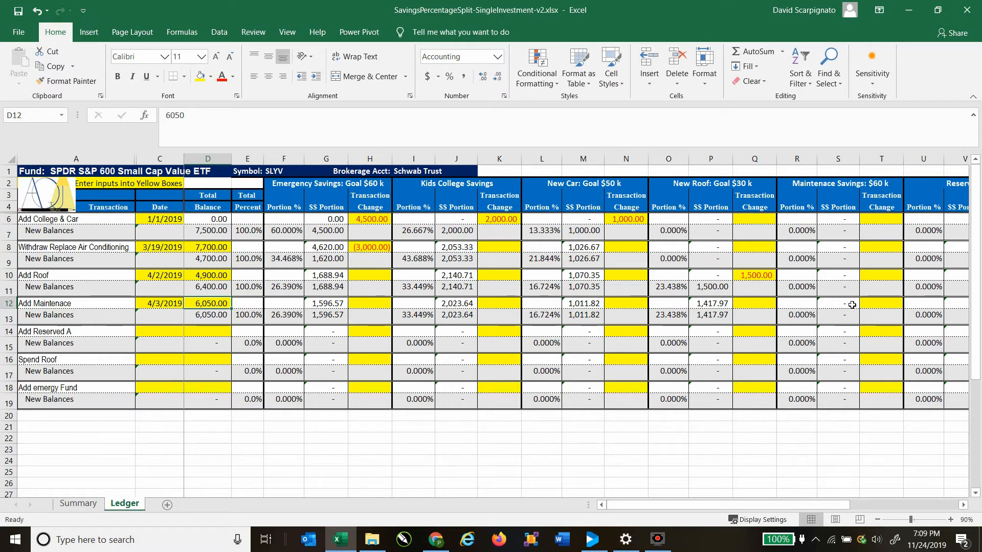
# Step: Record a transaction change of 400 for Maintenace Savings in the Add Maintenace row
pyautogui.click(874, 306)
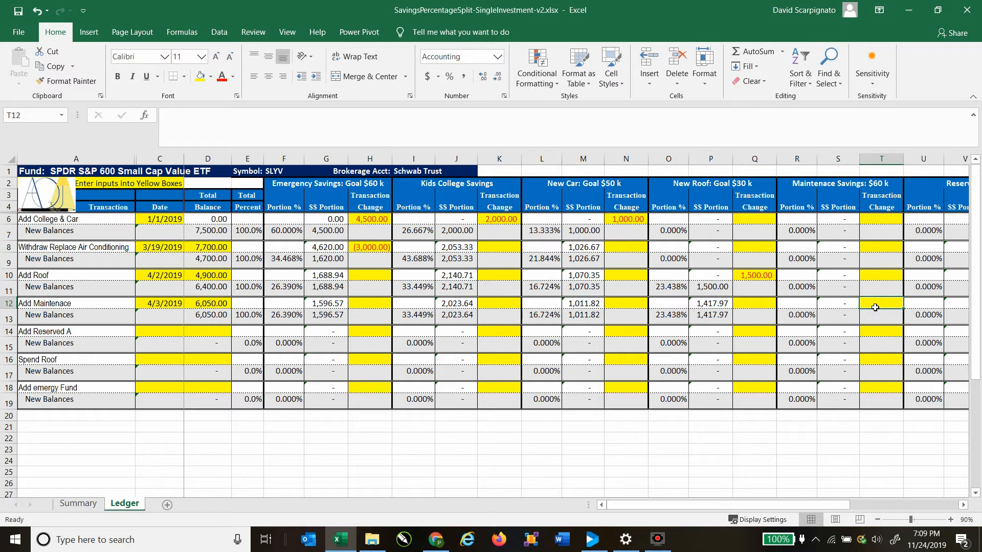
pyautogui.write('40')
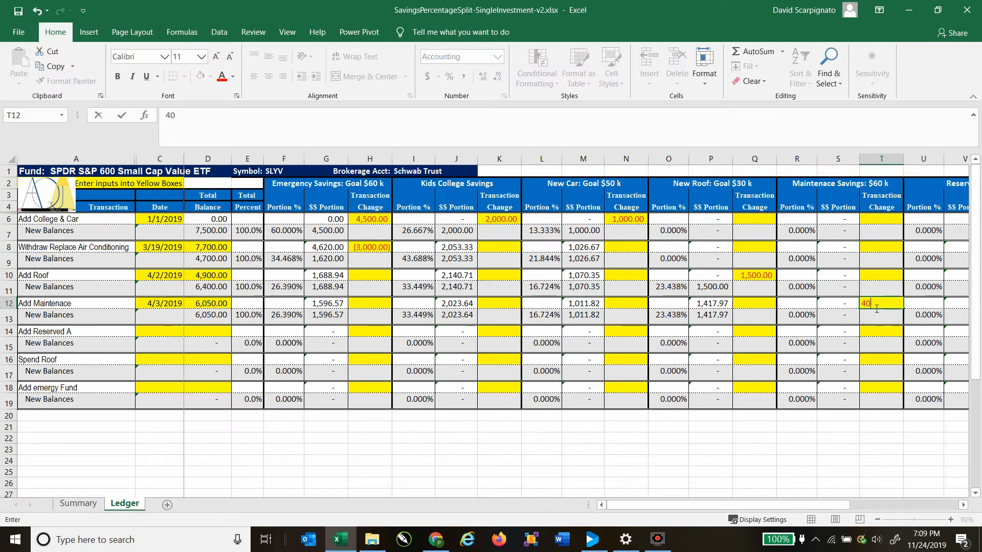
pyautogui.write('0')
pyautogui.press('Tab')
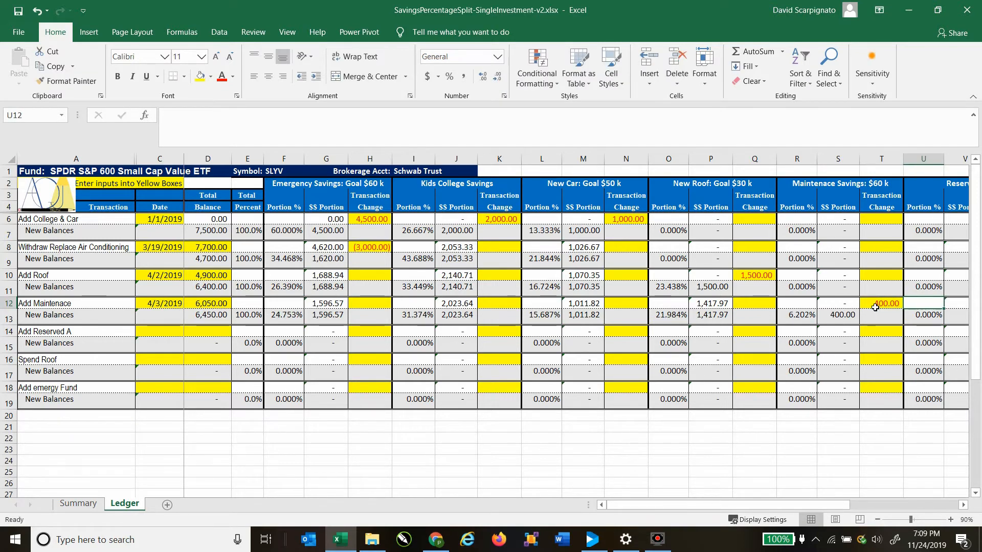
pyautogui.click(424, 296)
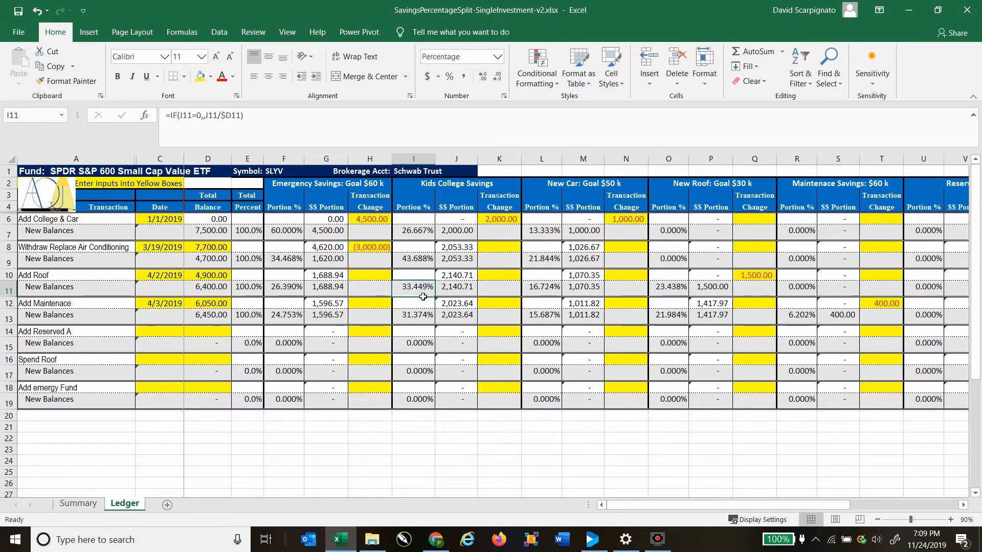
# Step: Compare the Kids College Savings percentages and portions and the total balances between the Add Roof and Add Maintenace rows
pyautogui.click(422, 322)
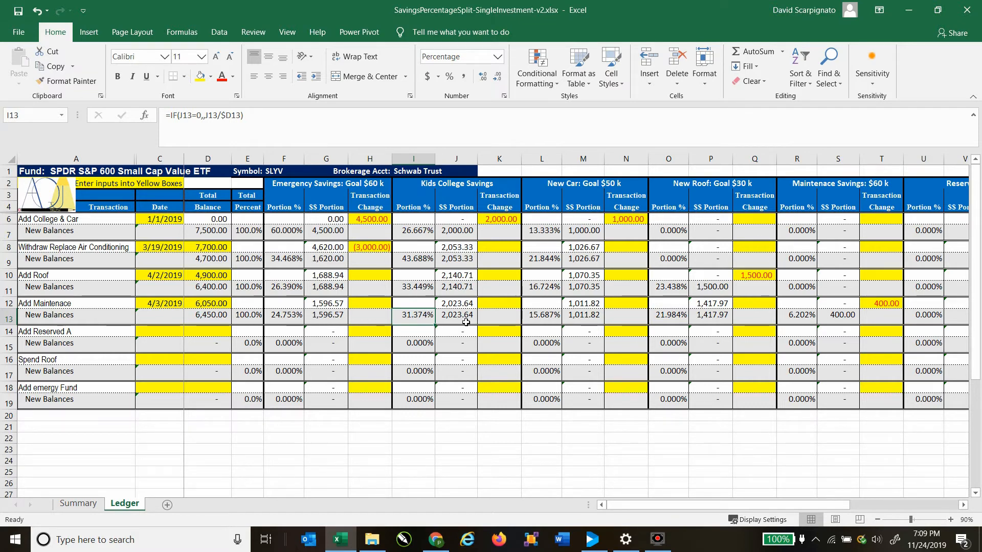
pyautogui.click(463, 292)
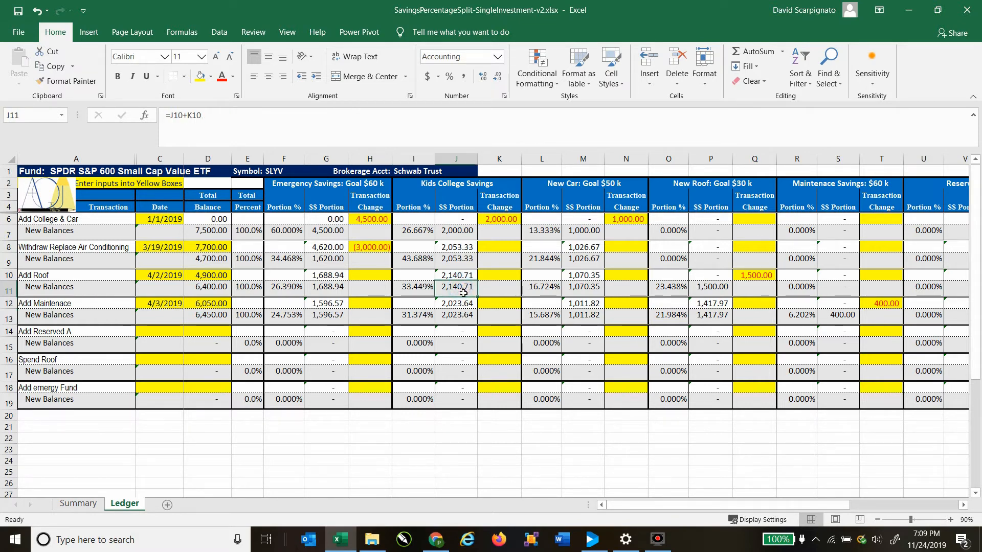
pyautogui.click(468, 317)
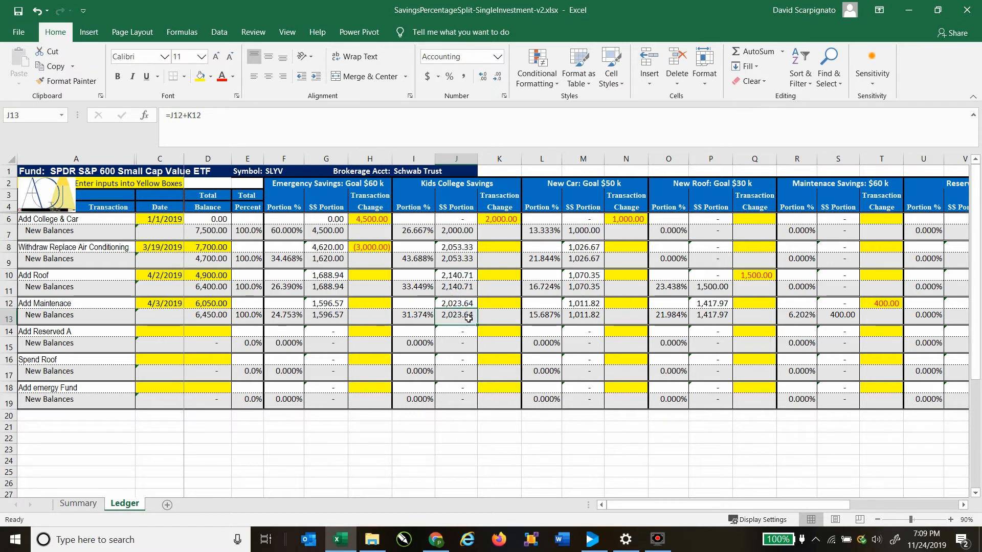
pyautogui.click(211, 288)
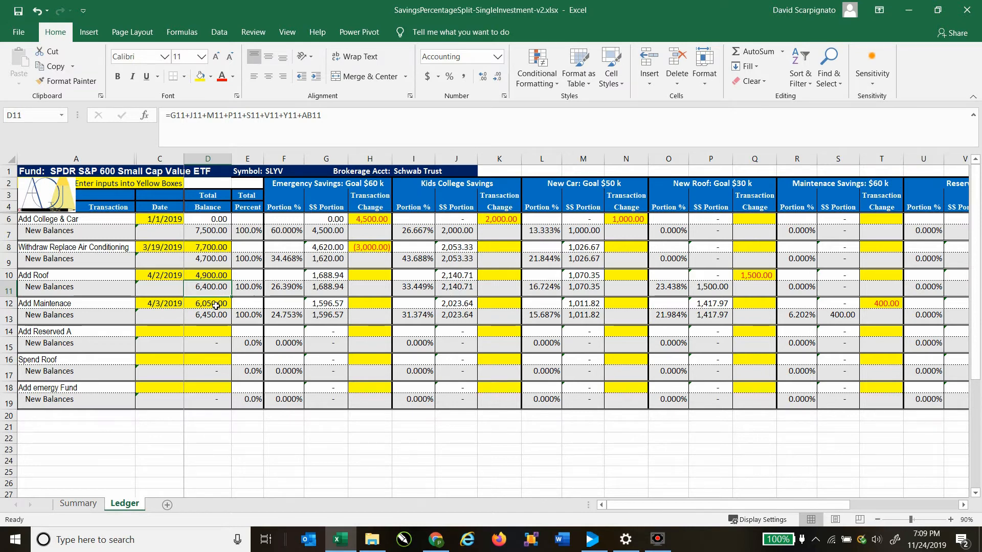
pyautogui.click(215, 306)
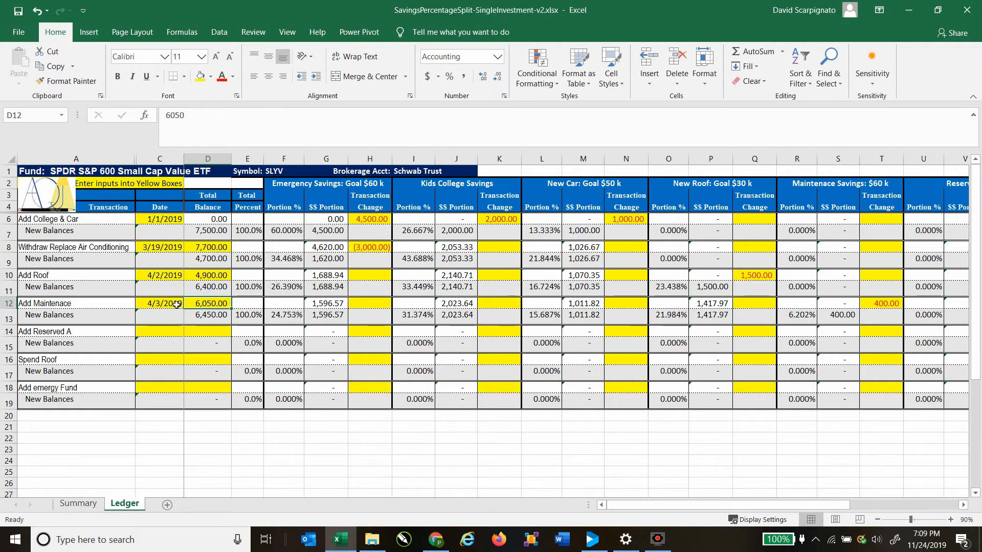
pyautogui.click(221, 318)
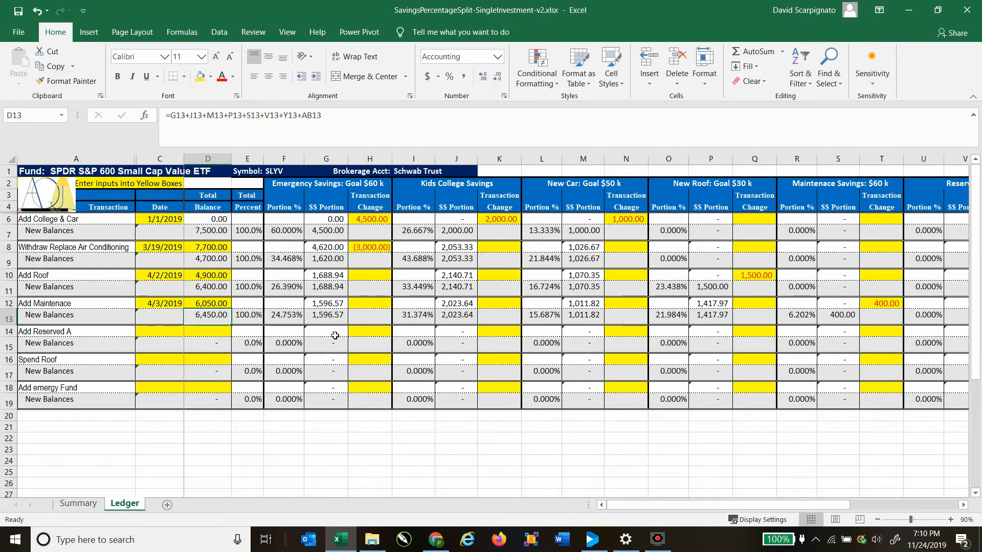
pyautogui.click(221, 287)
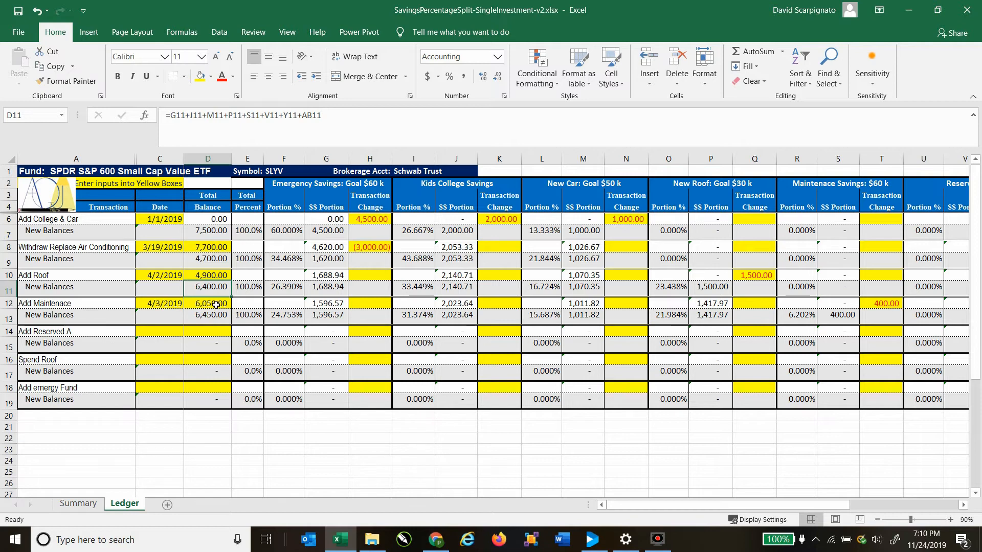
pyautogui.click(216, 305)
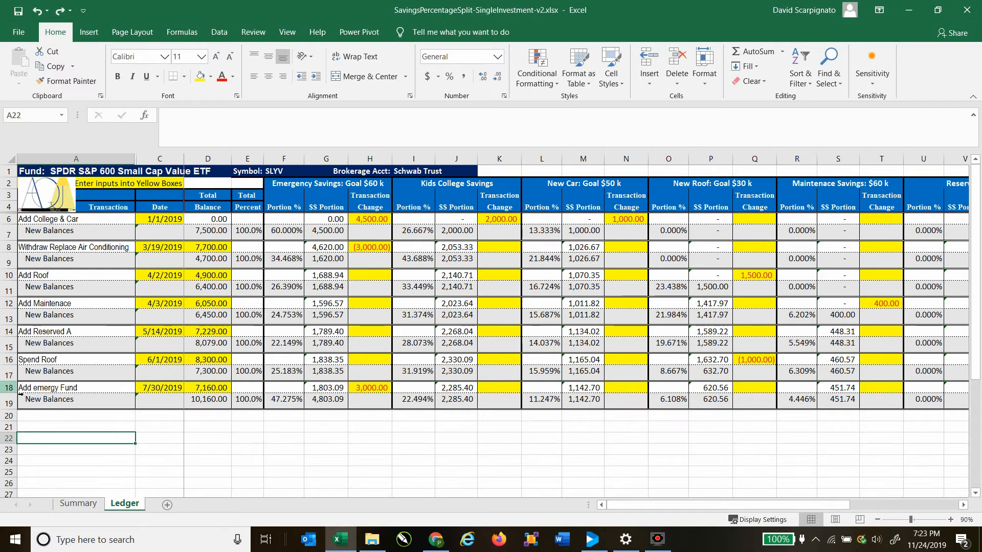
# Step: Copy the two Add emergy Fund ledger rows, 18 and 19, and paste them directly below, starting at row 20
pyautogui.click(10, 392)
pyautogui.moveTo(10, 392); pyautogui.dragTo(17, 415)
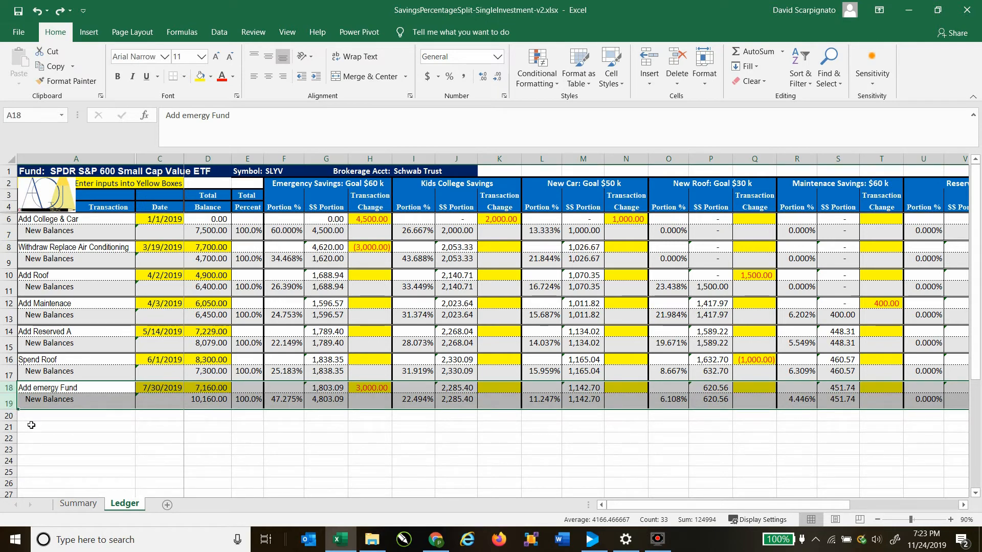
pyautogui.click(49, 430)
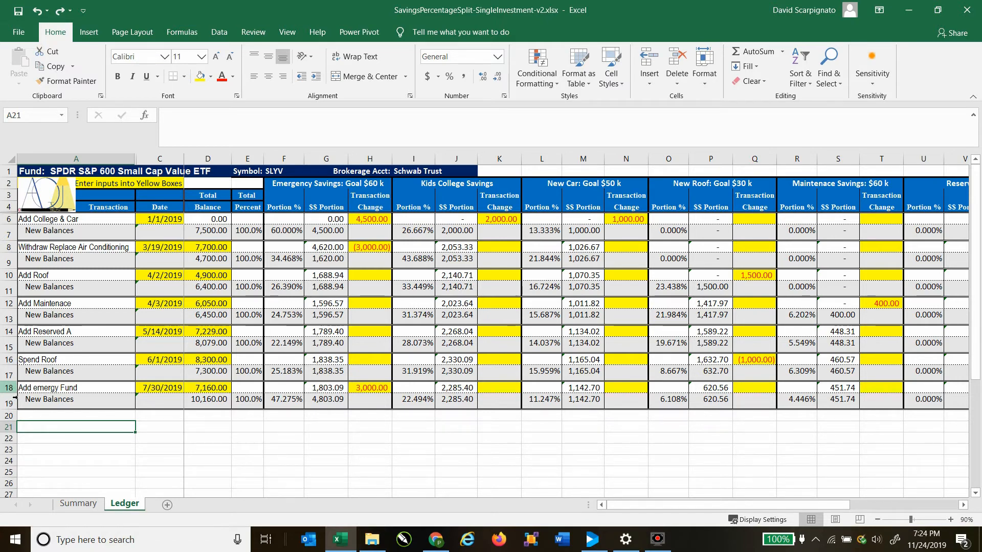
pyautogui.moveTo(14, 393); pyautogui.dragTo(11, 409)
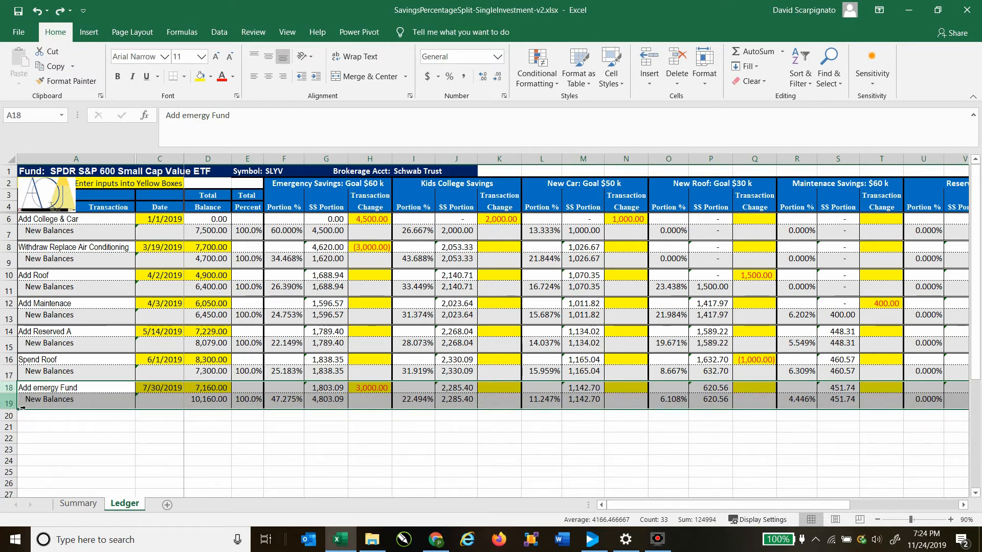
pyautogui.rightClick(16, 405)
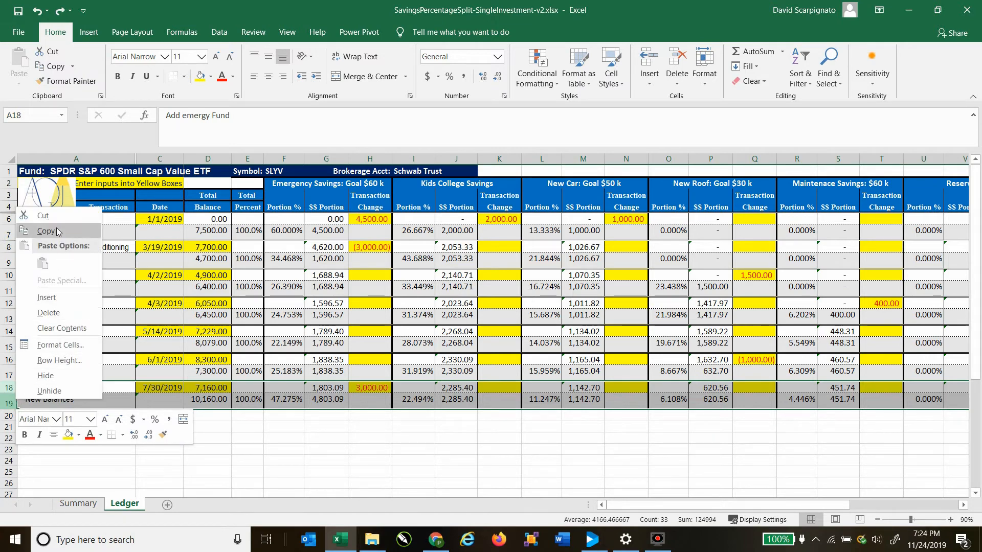
pyautogui.click(53, 66)
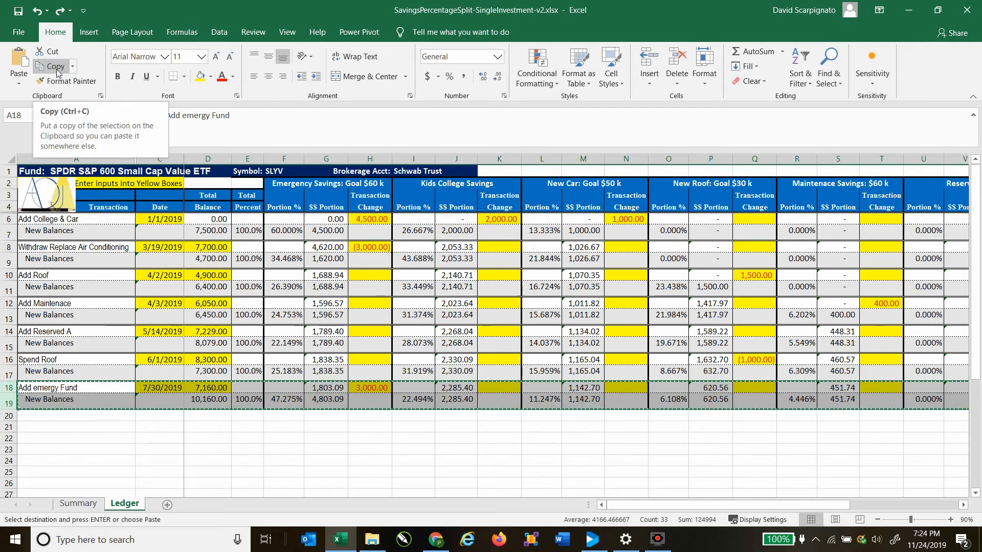
pyautogui.click(62, 421)
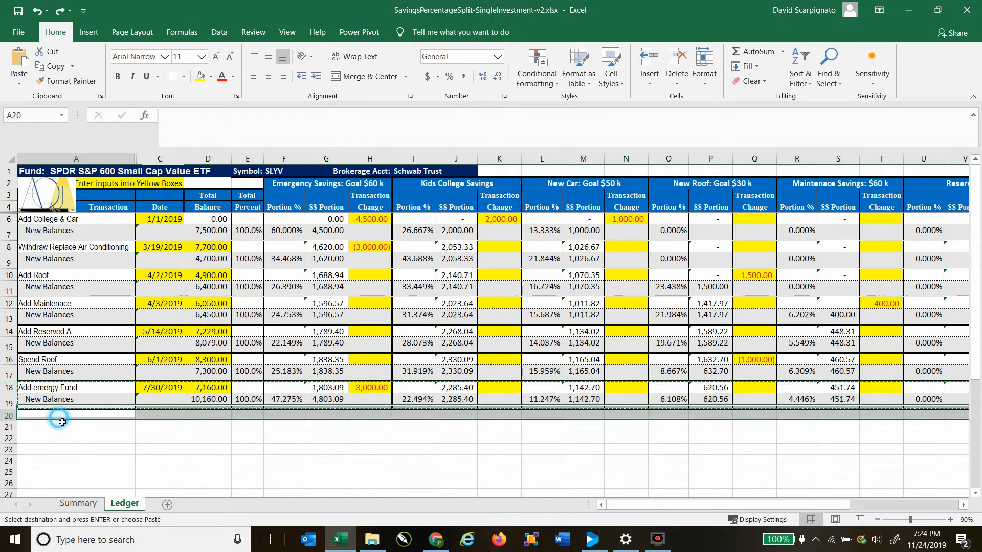
pyautogui.click(19, 60)
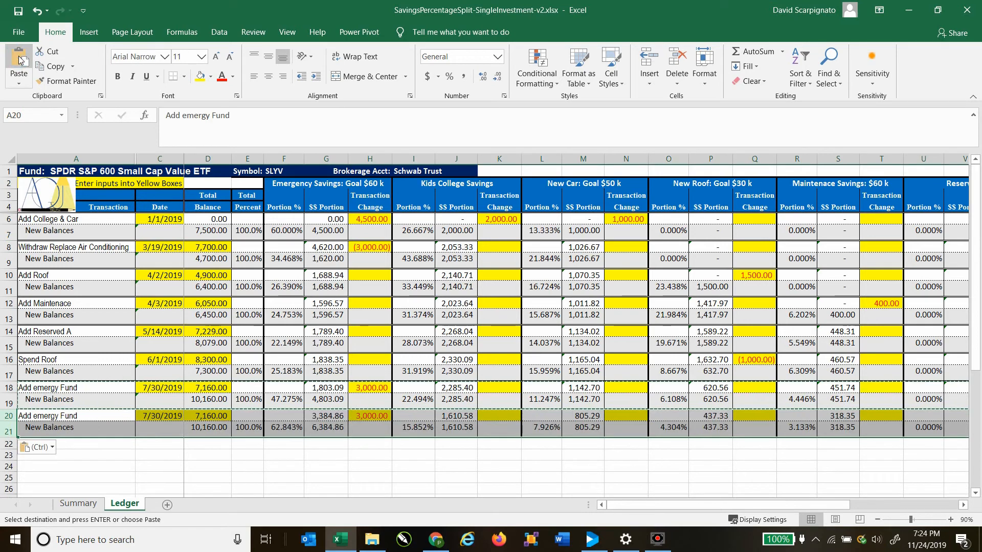
pyautogui.click(268, 468)
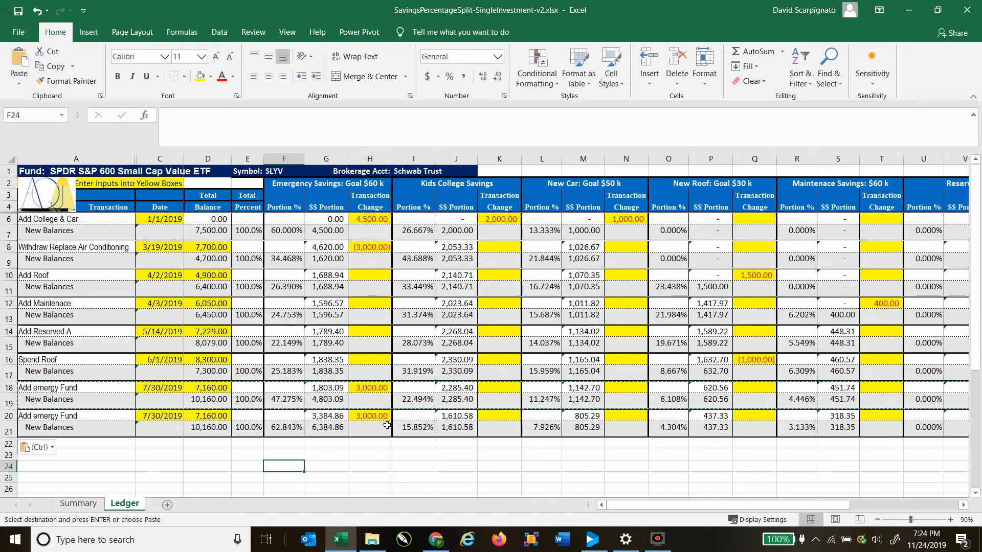
# Step: Clear the date, total balance and Emergency Savings transaction change from the duplicated transaction in row 20
pyautogui.click(172, 419)
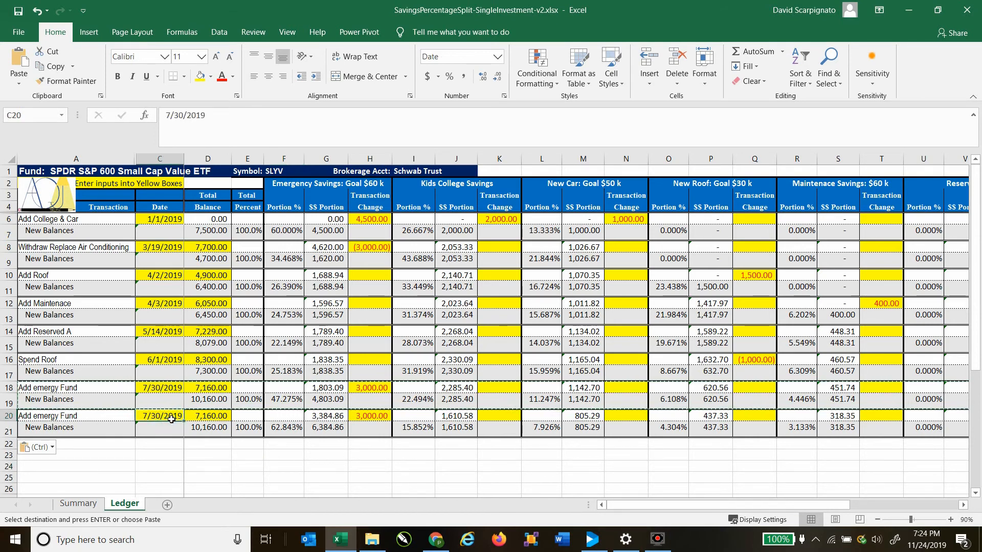
pyautogui.press('Delete')
pyautogui.click(220, 418)
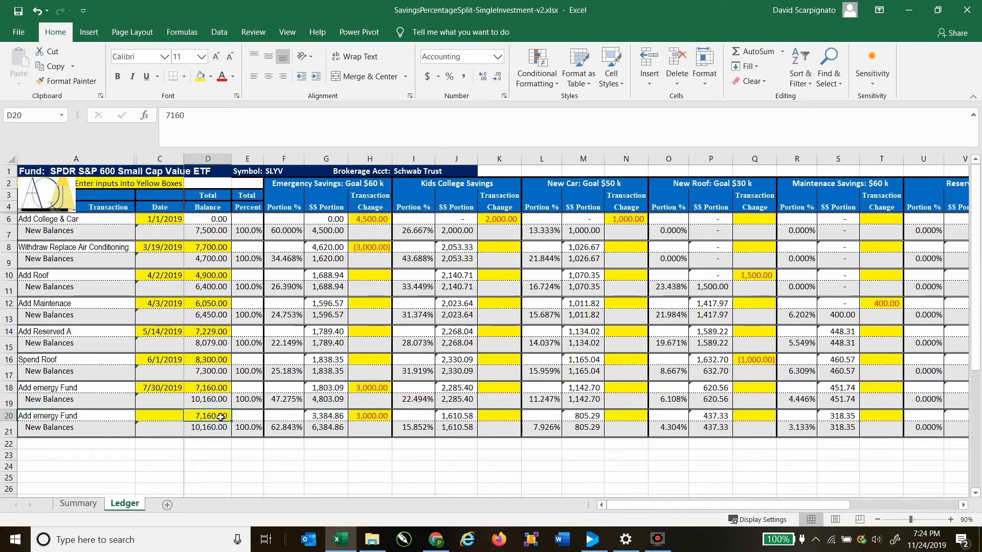
pyautogui.press('Delete')
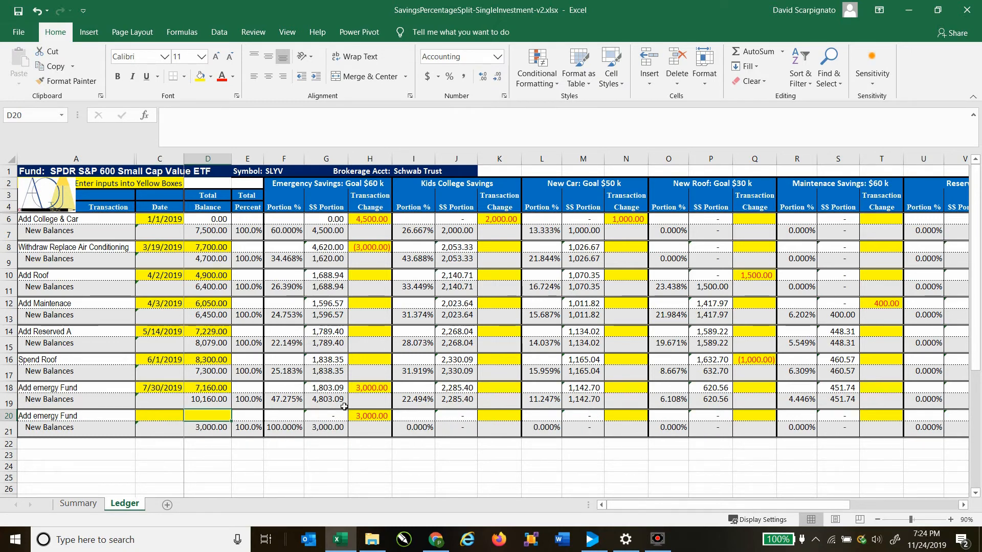
pyautogui.click(368, 417)
pyautogui.press('Delete')
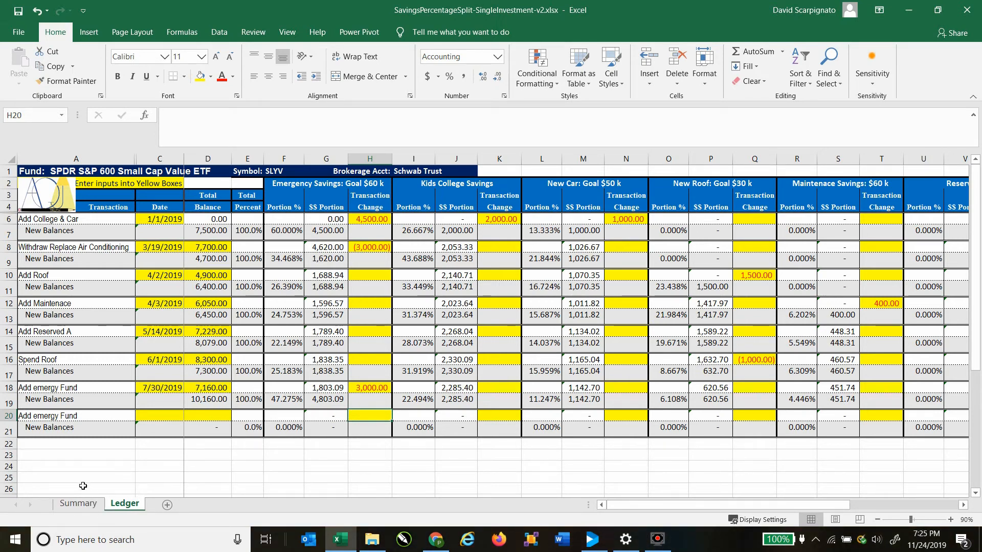
# Step: Check the total and Emergency Savings balances on the Summary sheet
pyautogui.click(79, 504)
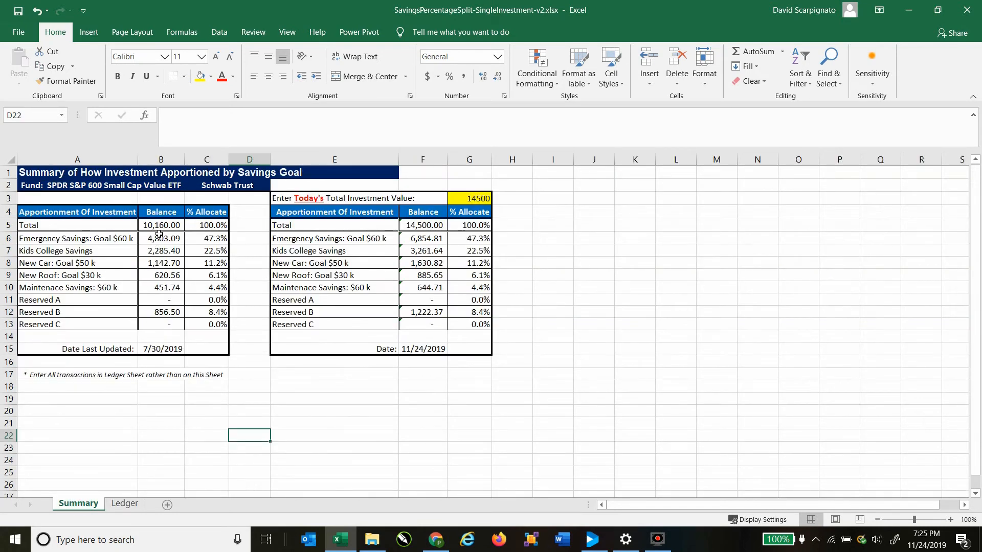
pyautogui.click(159, 229)
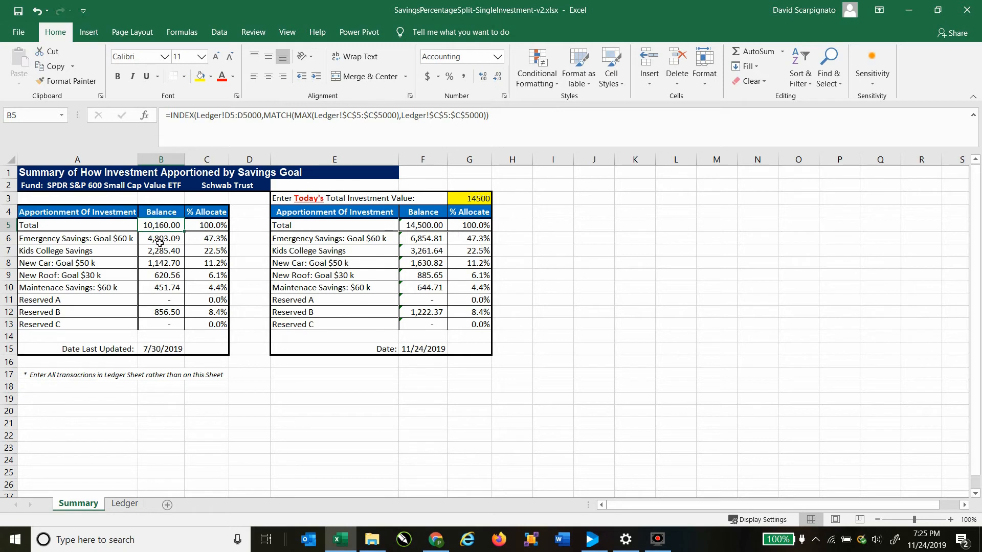
pyautogui.click(177, 244)
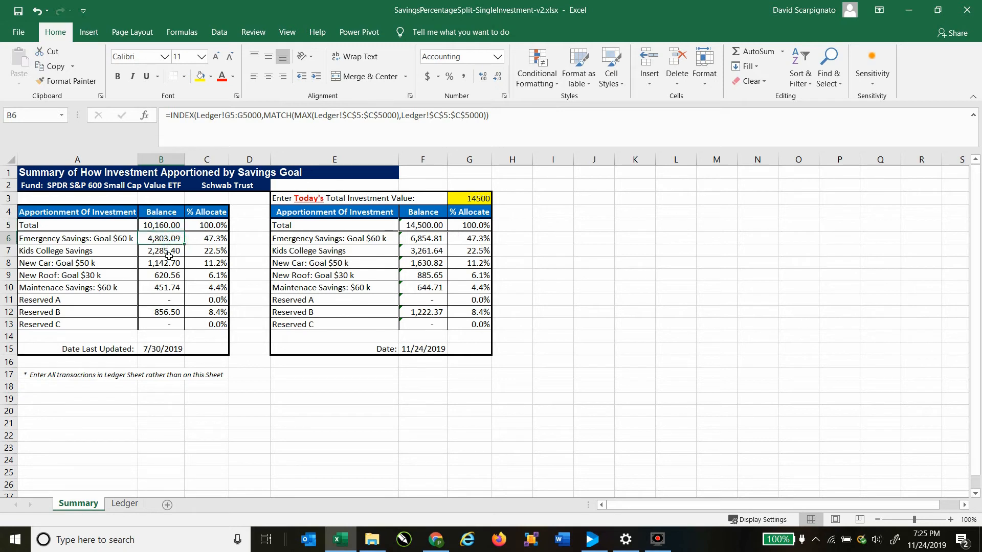
# Step: Return to the Ledger sheet and clear the transaction name in row 20
pyautogui.click(125, 505)
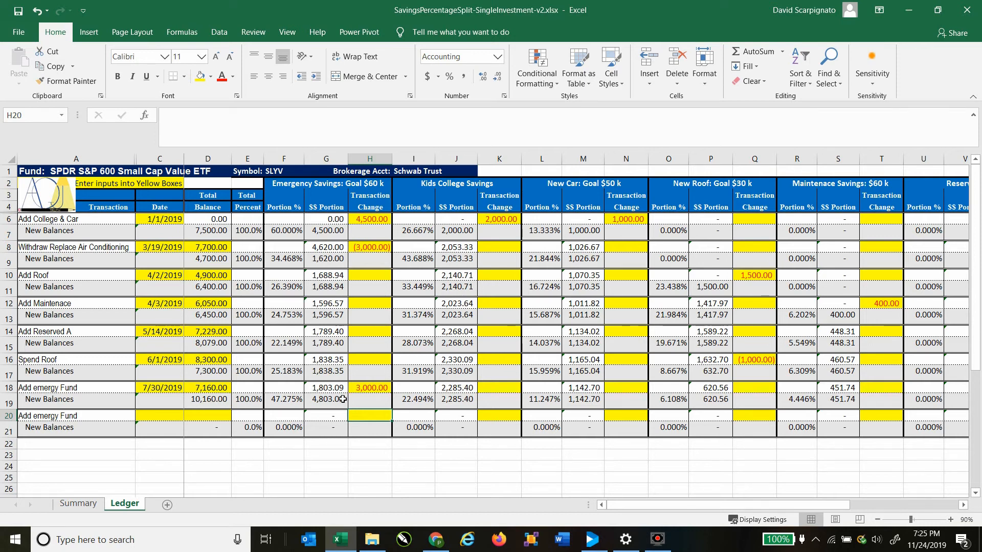
pyautogui.click(78, 417)
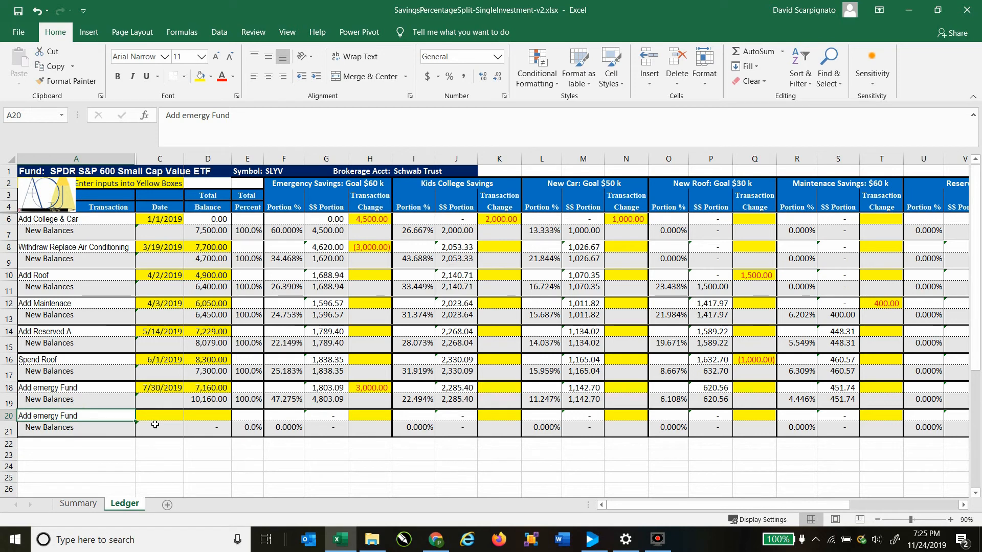
pyautogui.press('Delete')
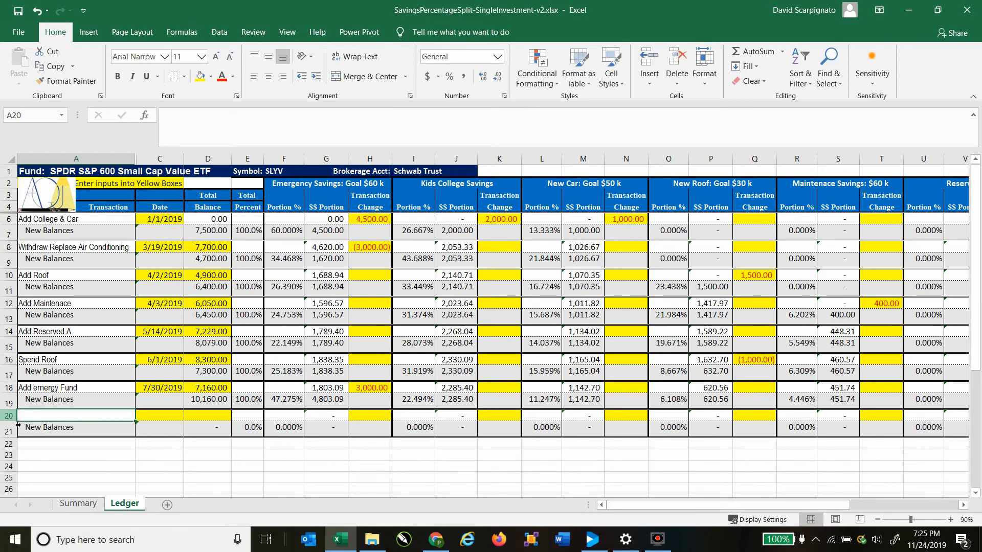
# Step: Copy the blank transaction rows 20 and 21 and paste them at rows 22 and 24 as further empty entries
pyautogui.moveTo(10, 416); pyautogui.dragTo(13, 431)
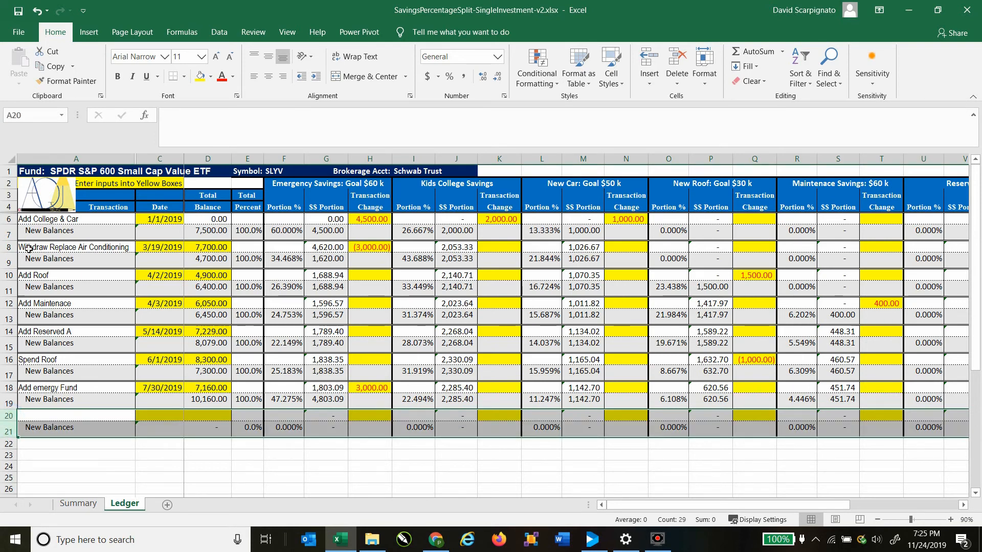
pyautogui.click(58, 69)
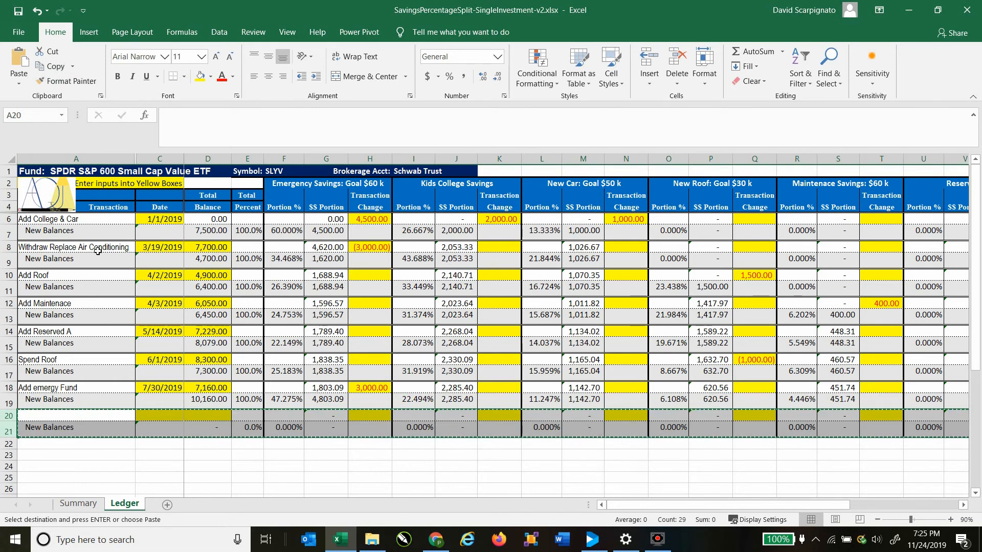
pyautogui.click(90, 445)
pyautogui.hotkey('ctrl', 'v')
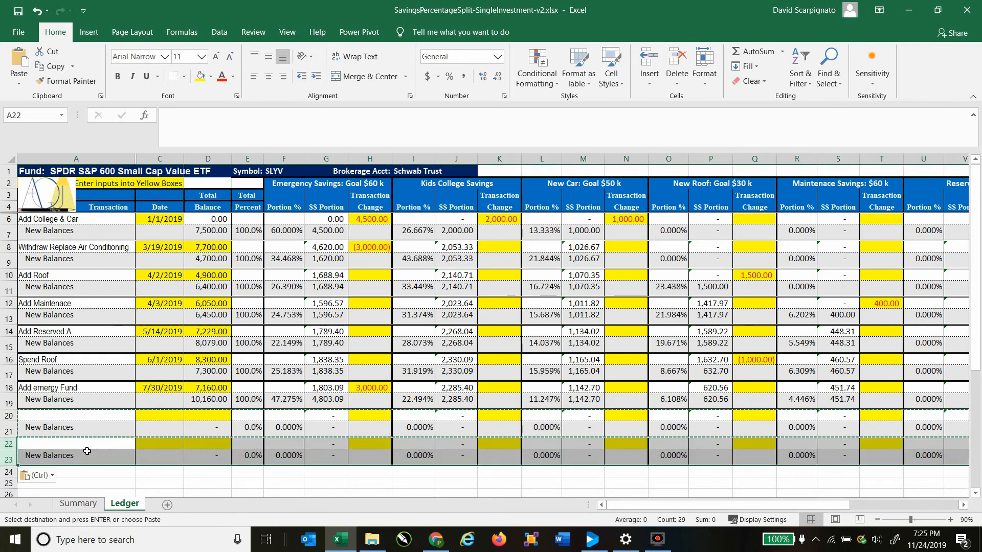
pyautogui.click(106, 476)
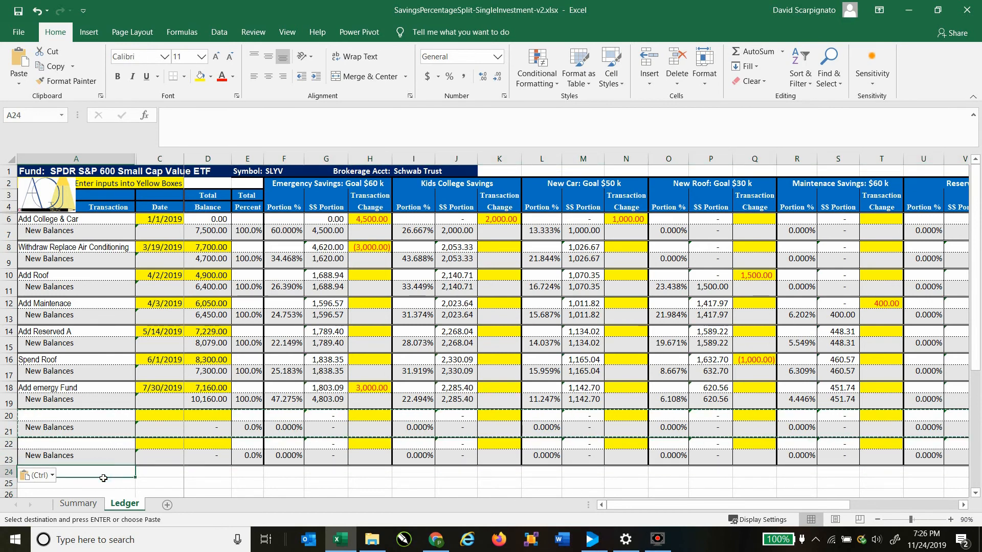
pyautogui.hotkey('ctrl', 'v')
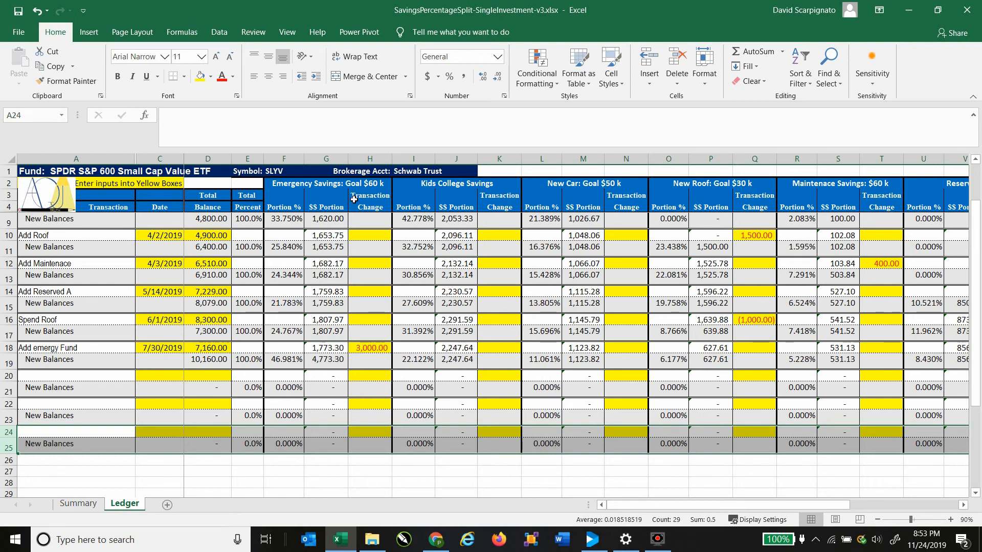
# Step: Compare the new total balance of the Add emergy Fund transaction with the total on the Summary sheet
pyautogui.click(223, 360)
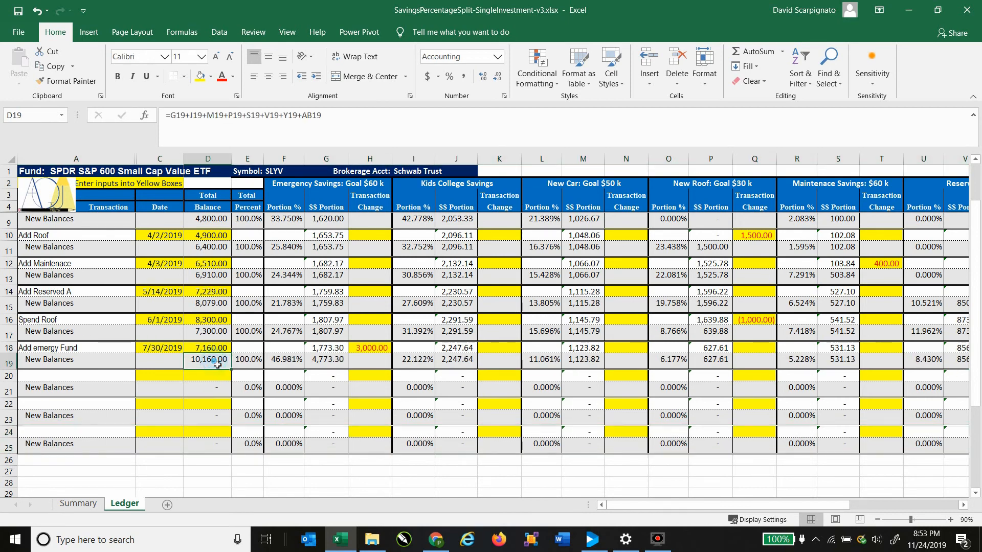
pyautogui.click(77, 505)
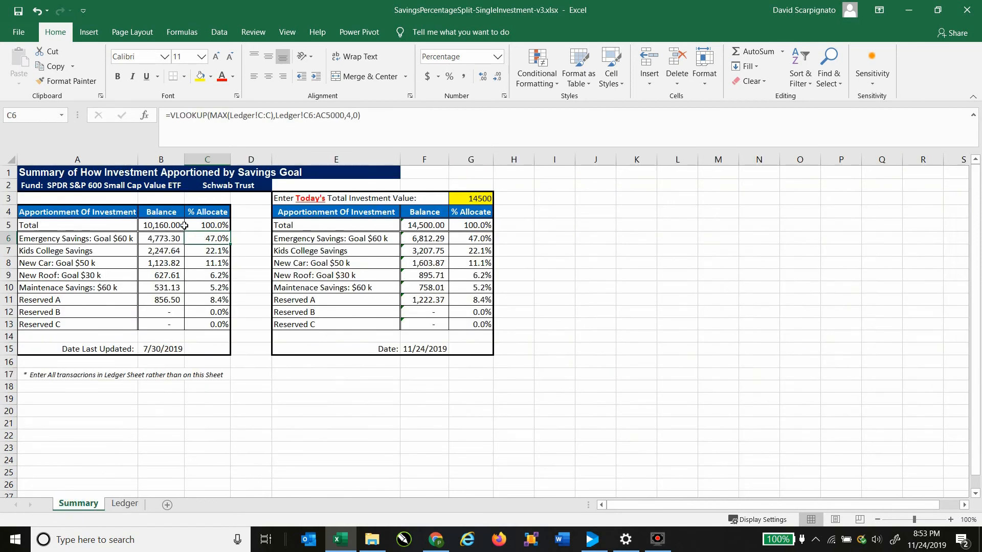
pyautogui.click(167, 226)
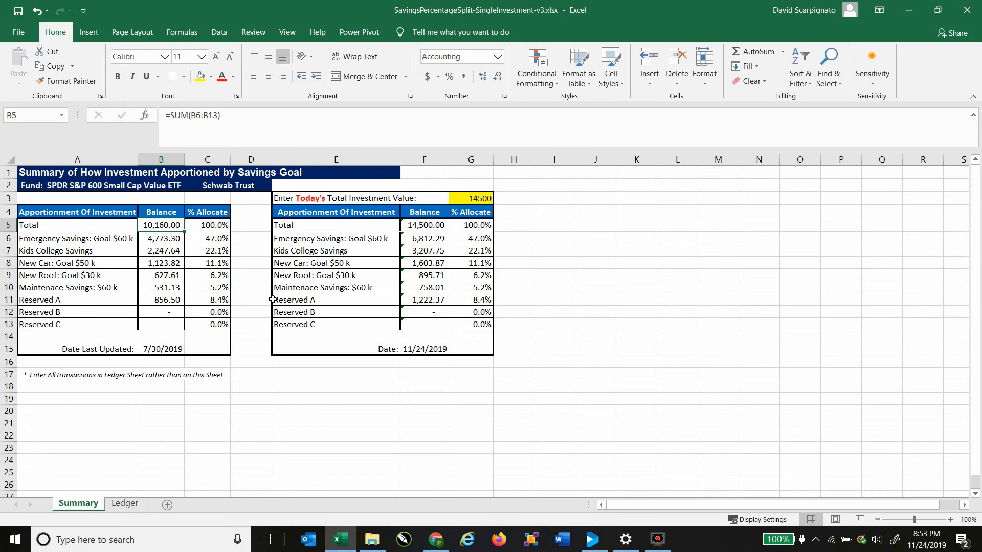
# Step: Set today's total investment value to 11000 on the Summary sheet and review the balances apportioned to each savings goal
pyautogui.click(486, 204)
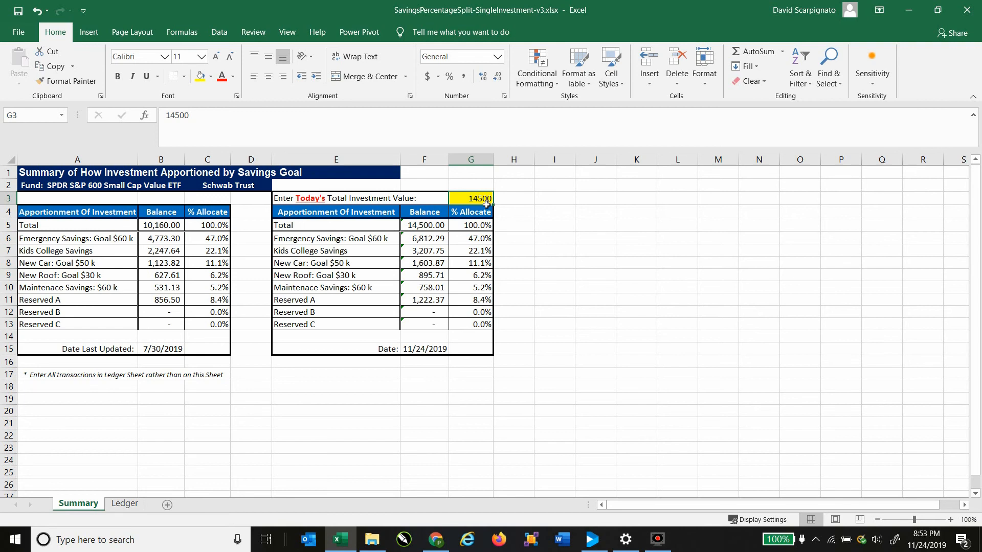
pyautogui.write('11000')
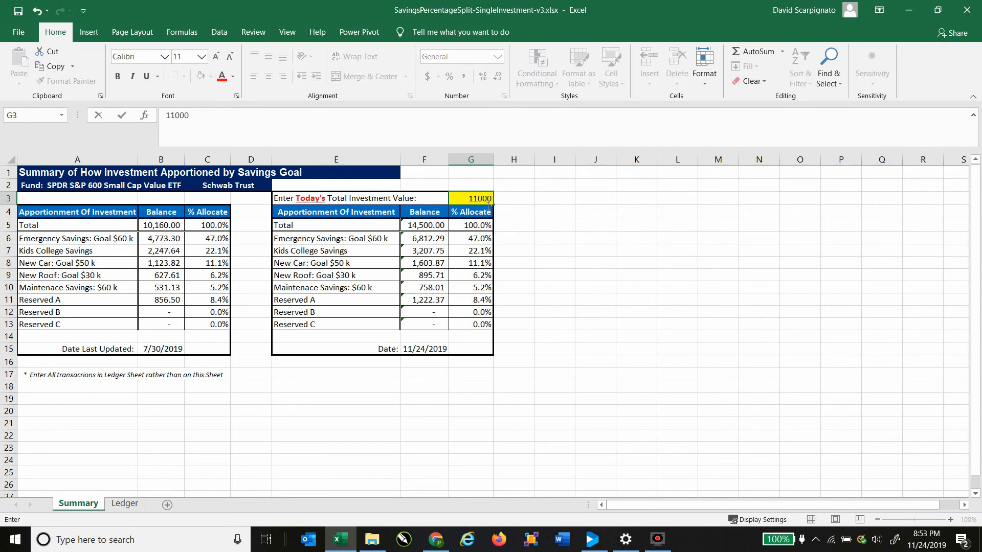
pyautogui.press('Return')
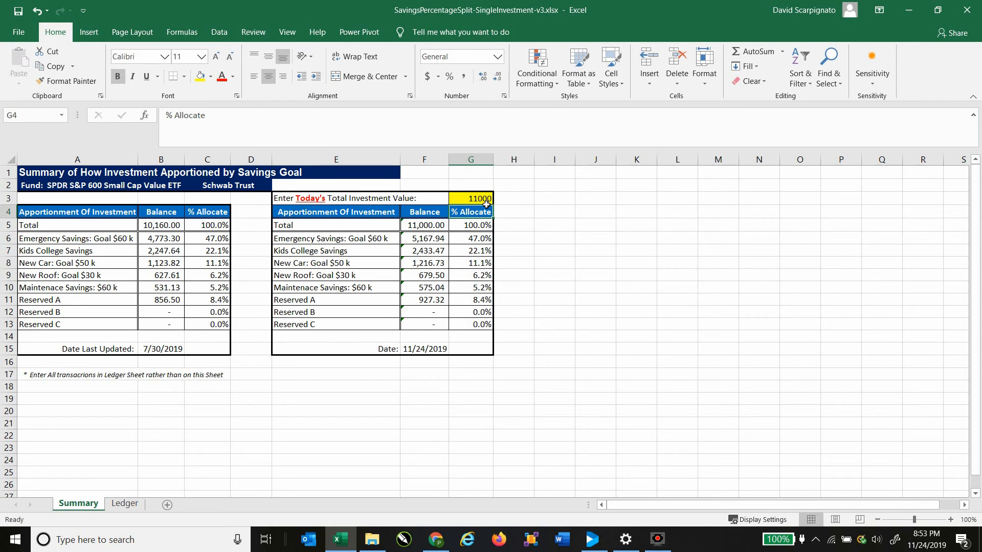
pyautogui.moveTo(425, 230); pyautogui.dragTo(422, 326)
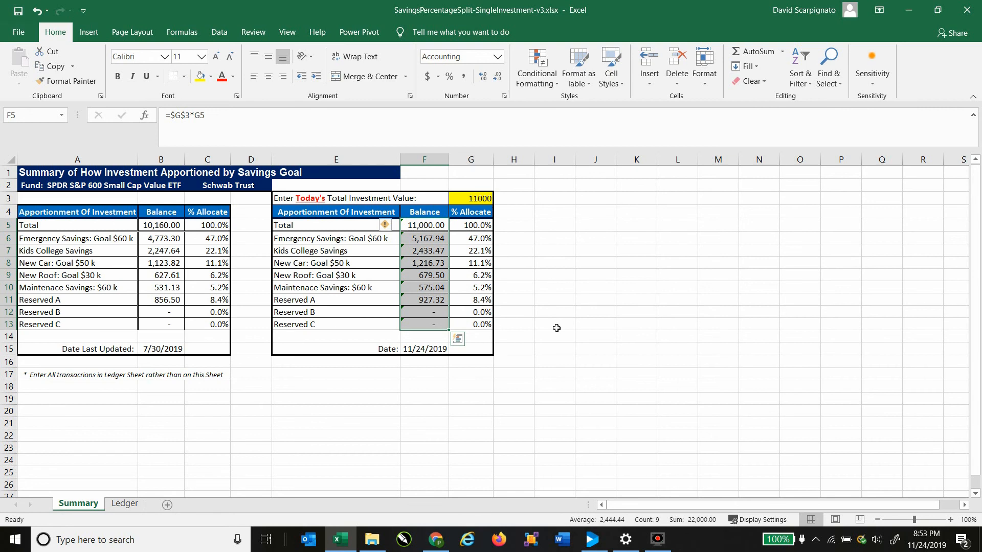
pyautogui.click(443, 231)
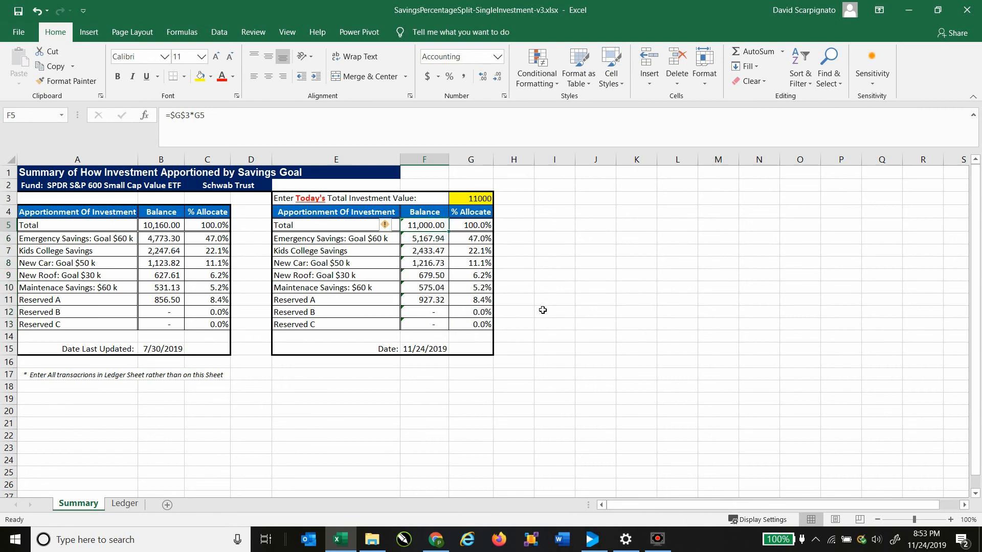